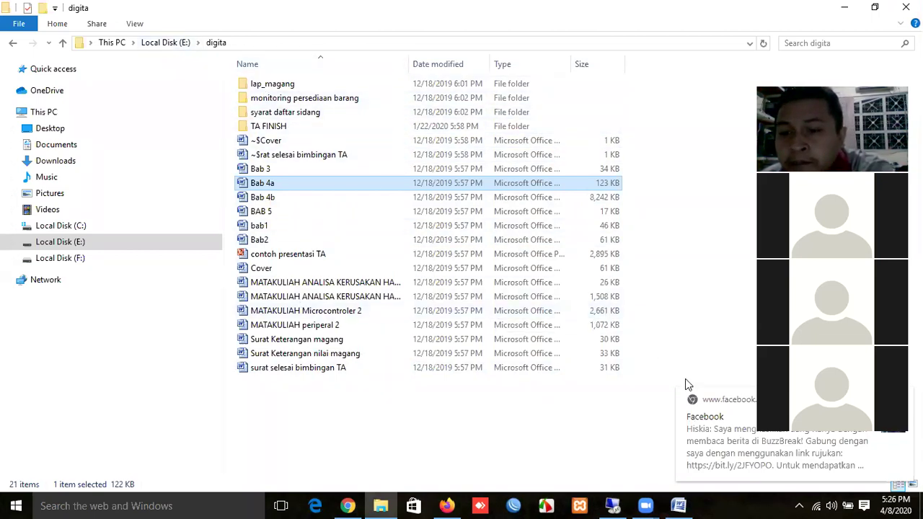
- Switch to Firefox and try to open localhost/phpmyadmin/ in a new tab
click(692, 402)
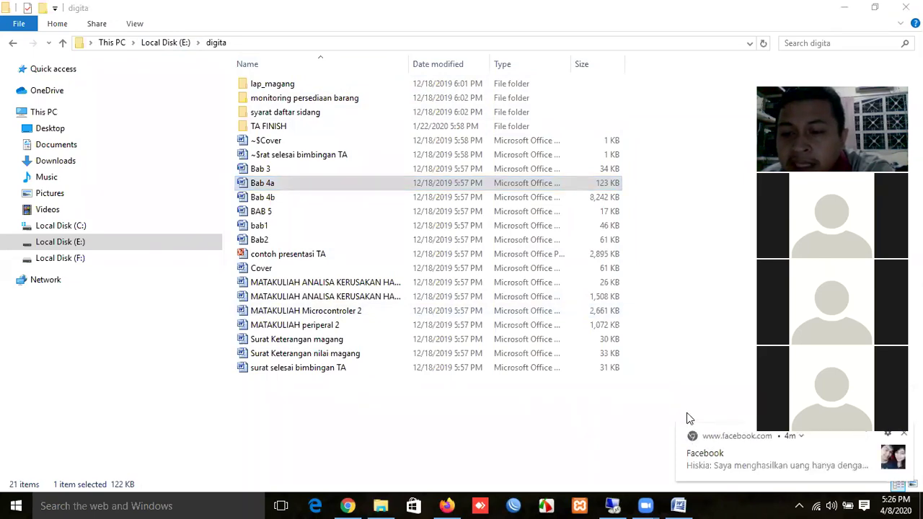
click(447, 506)
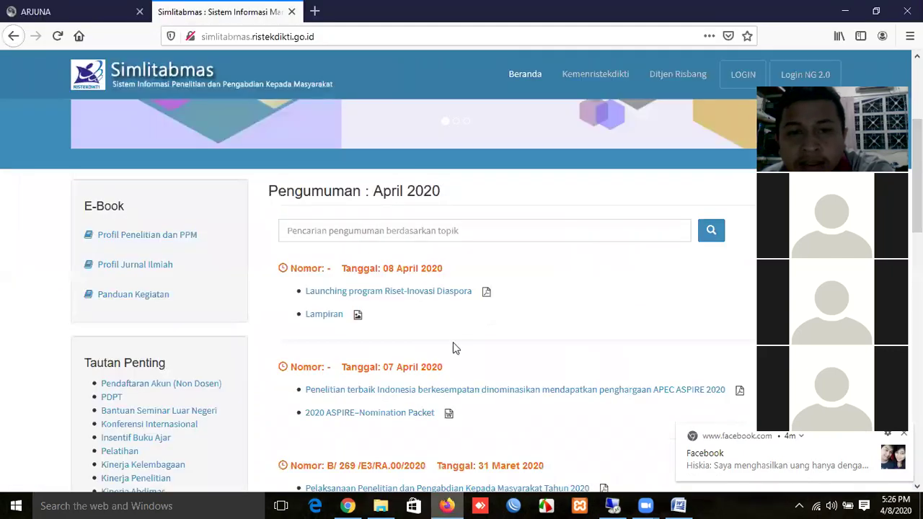
click(315, 11)
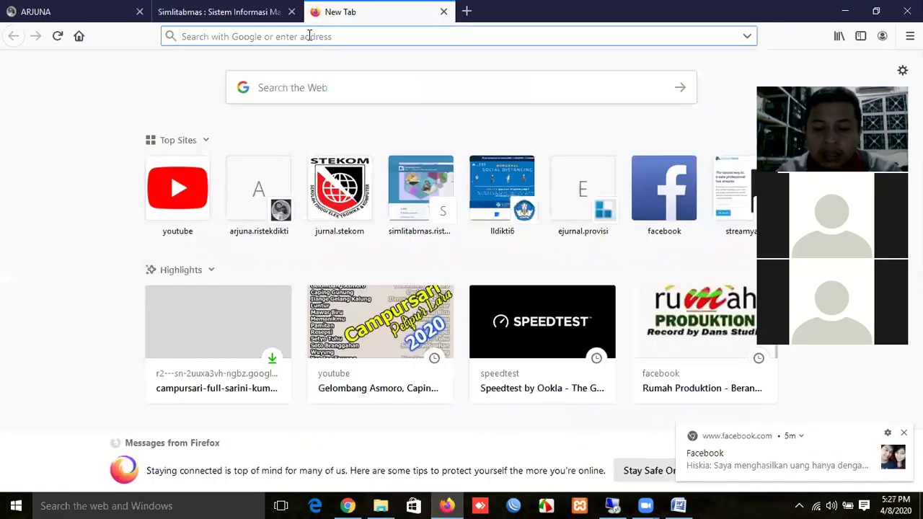
text(localhost/)
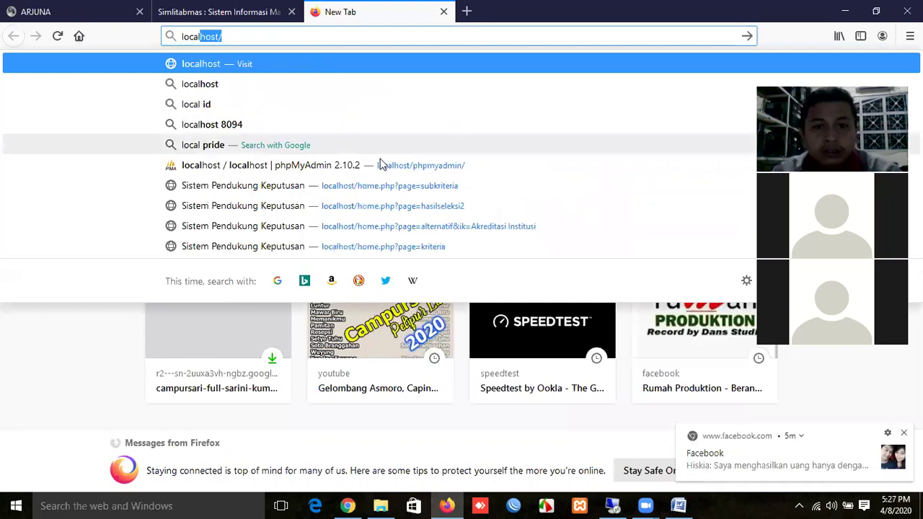
click(381, 165)
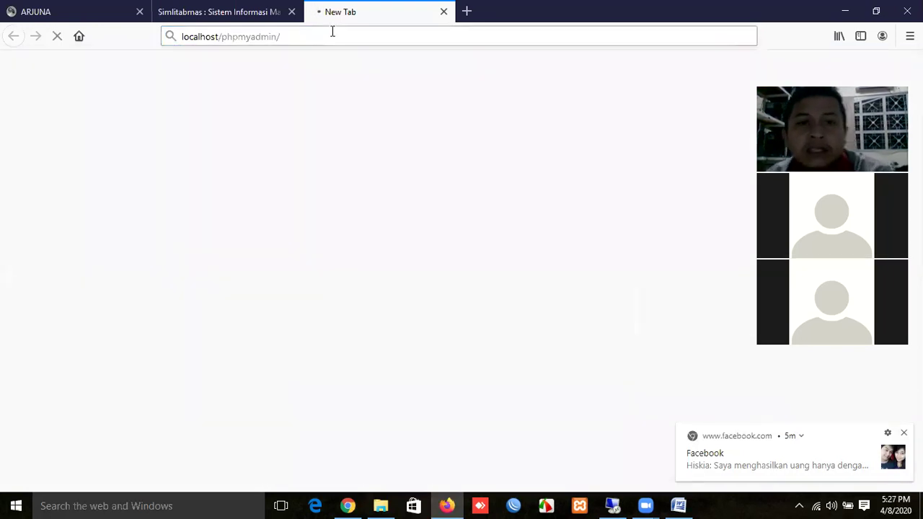
click(312, 38)
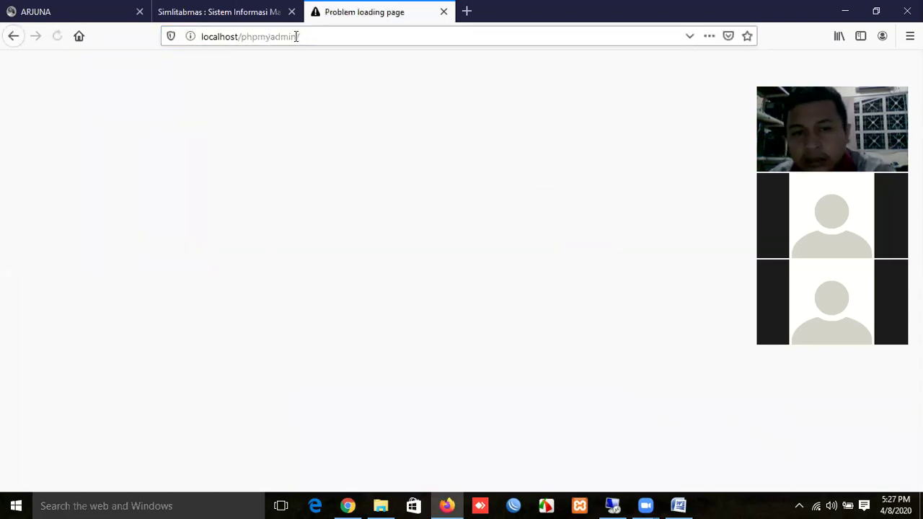
click(329, 41)
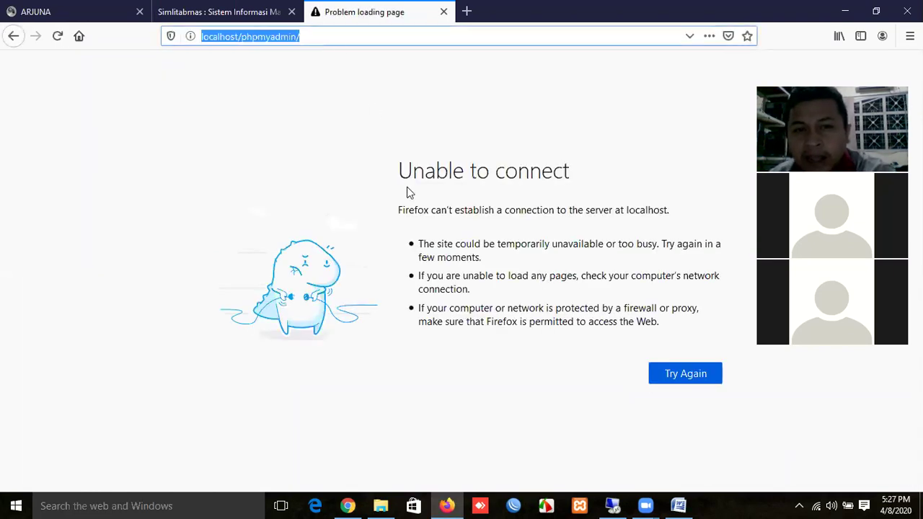
- Switch to File Explorer and open Local Disk (E:)
click(381, 506)
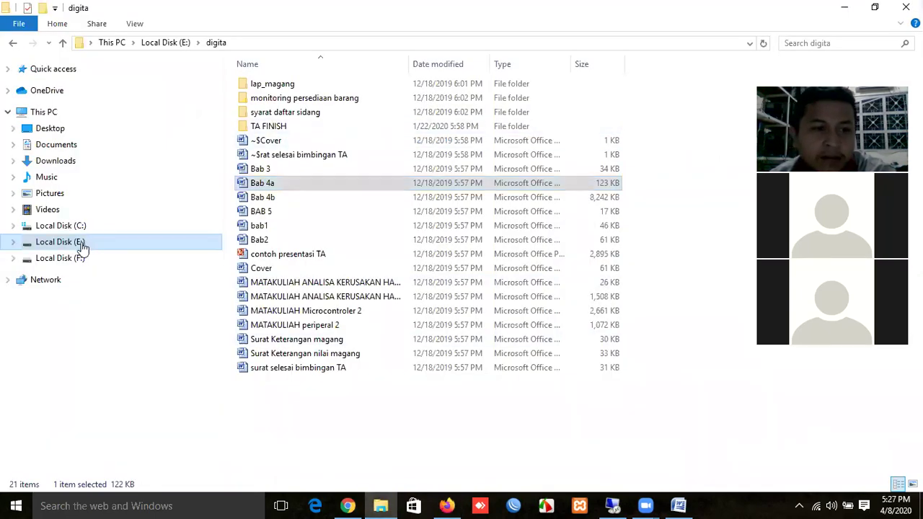
click(82, 245)
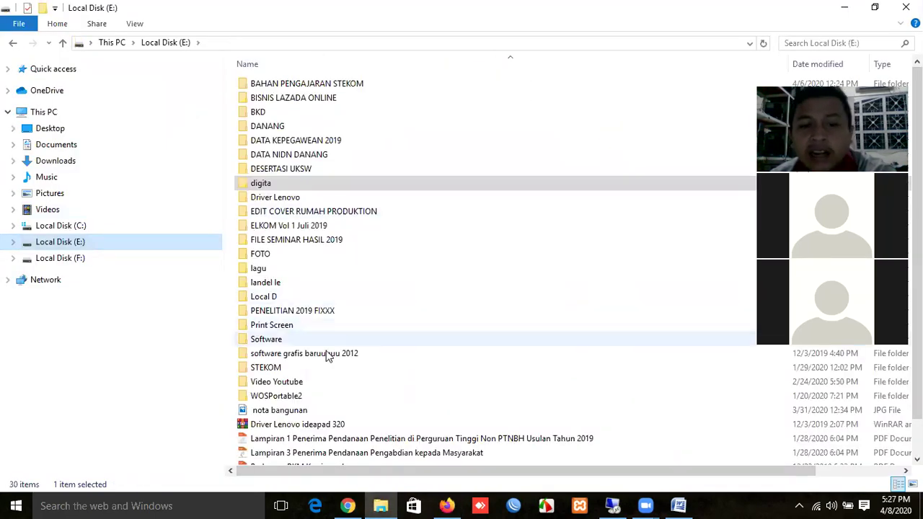
click(267, 369)
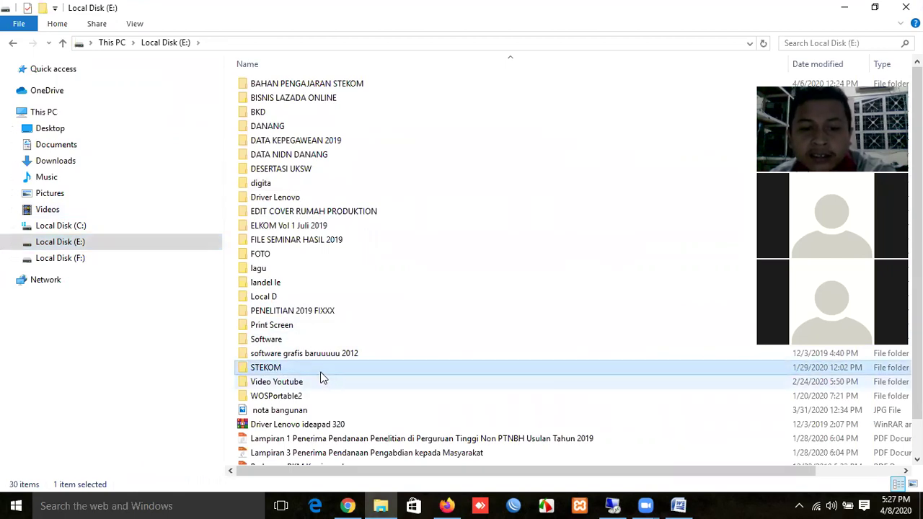
double_click(316, 369)
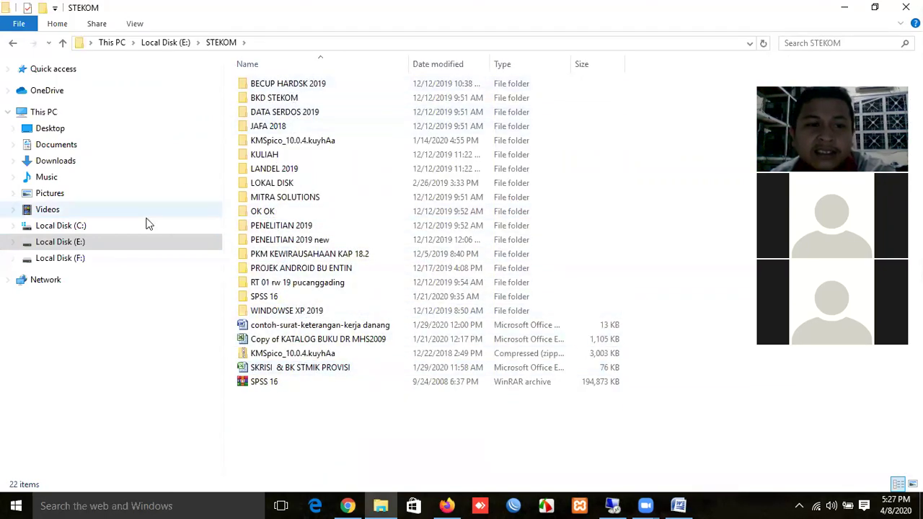
click(72, 243)
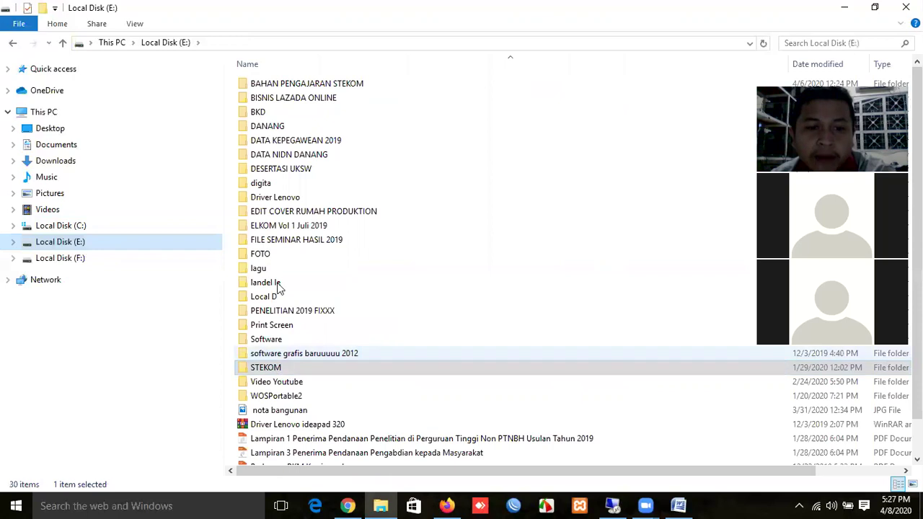
- Open the folder BAHAN PENGAJARAN STEKOM > SISTEM BASIS DATA > FIX PPT 2020 > Praktek Sistem basis Data > Software > workshet 2
double_click(306, 84)
double_click(275, 383)
double_click(268, 86)
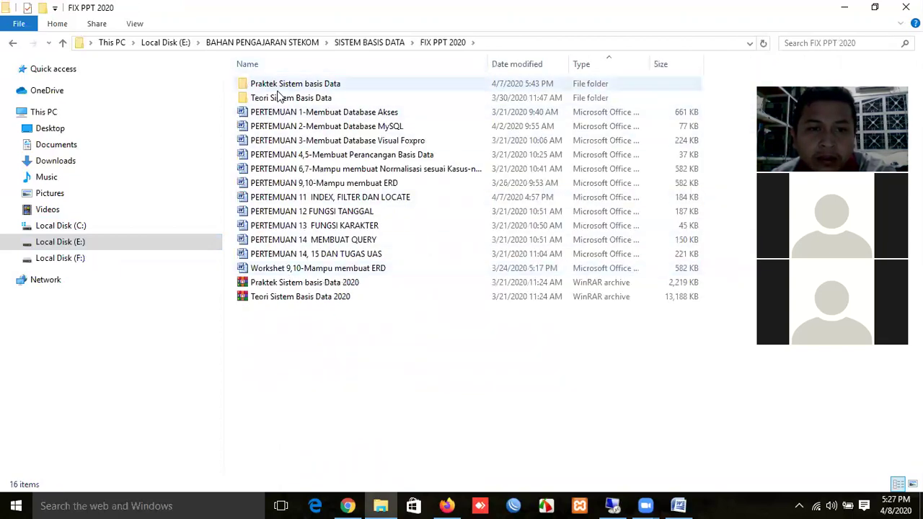
click(278, 98)
double_click(279, 84)
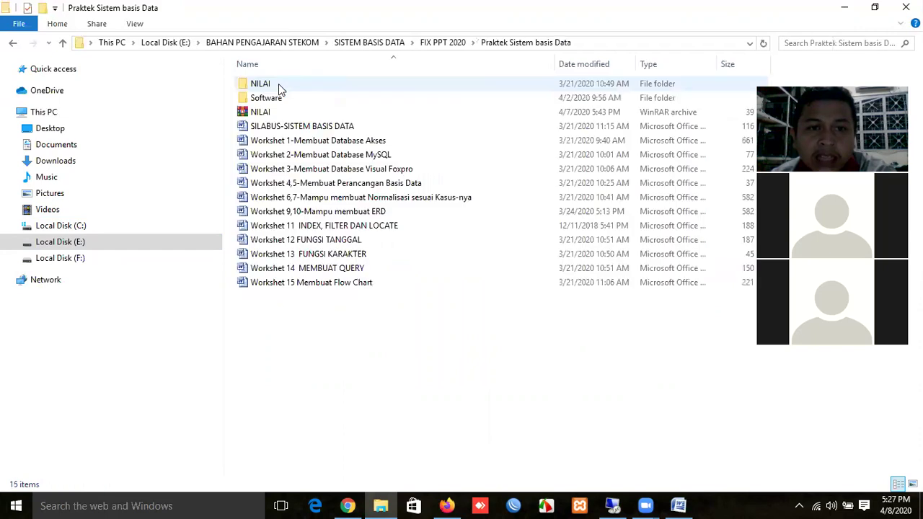
double_click(289, 99)
click(288, 84)
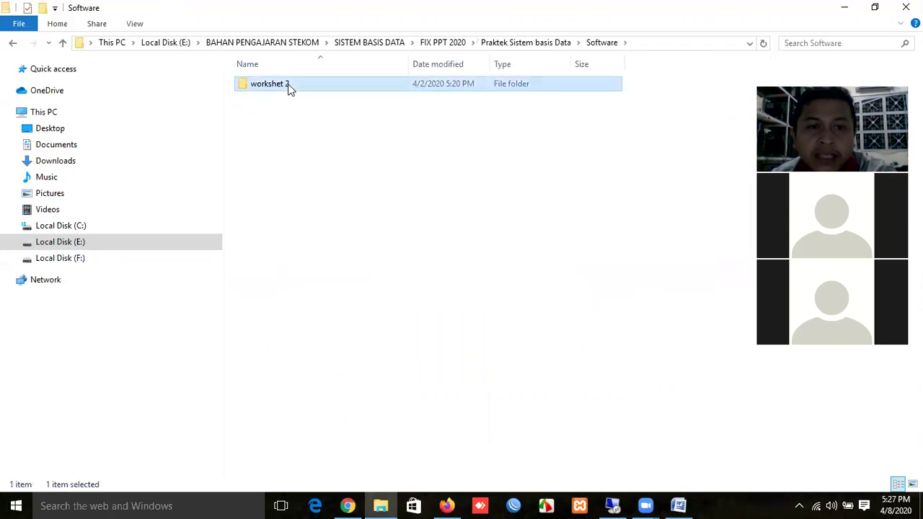
double_click(288, 83)
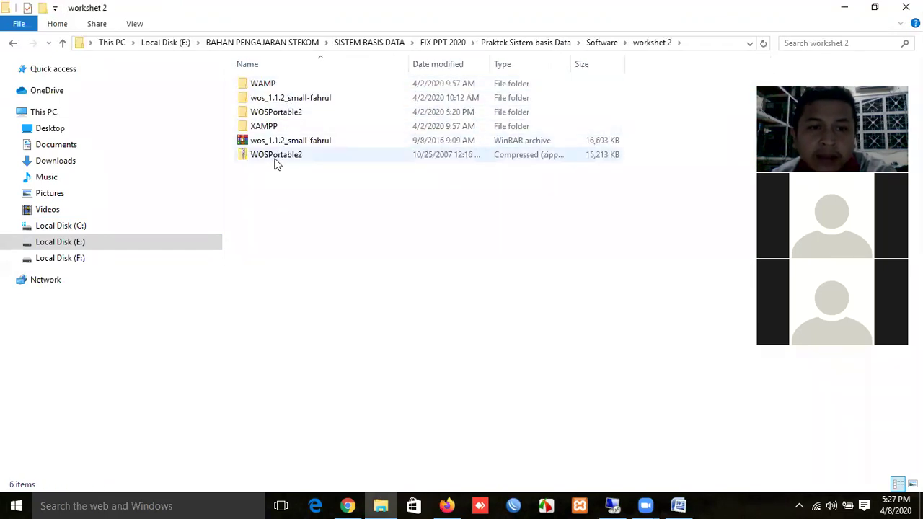
- Launch the start application from the wos_1.1.2_small folder inside WOSPortable2 to run the Apache and MySQL servers
click(275, 114)
double_click(275, 114)
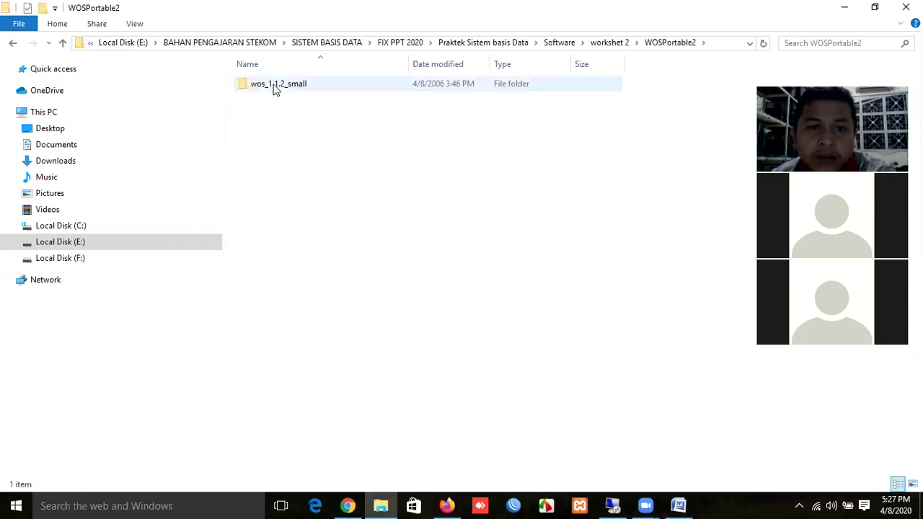
click(274, 88)
double_click(275, 88)
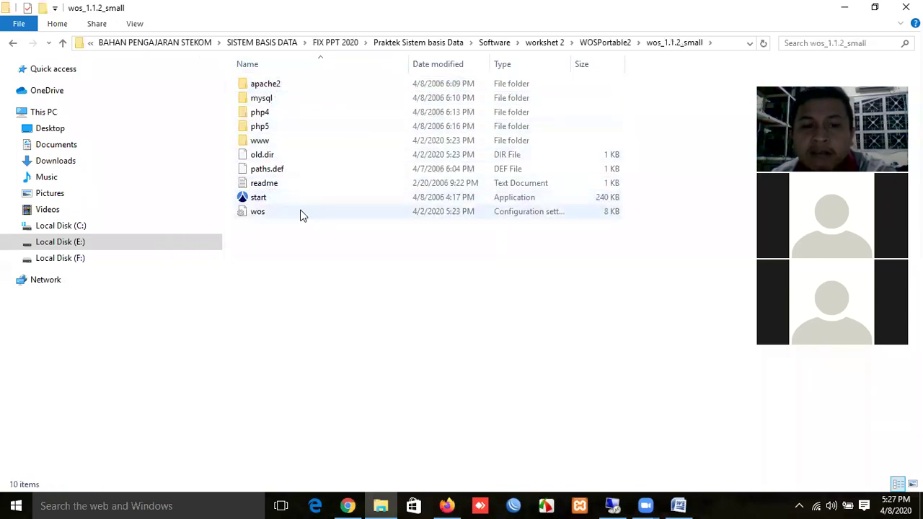
double_click(258, 197)
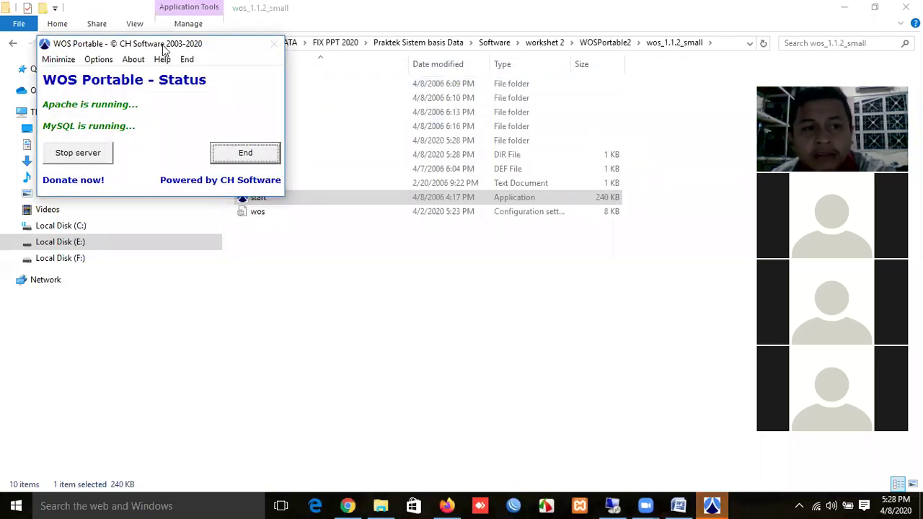
- Reposition the WOS Portable status window over the file list, clear of the folder path
drag(162, 45, 255, 118)
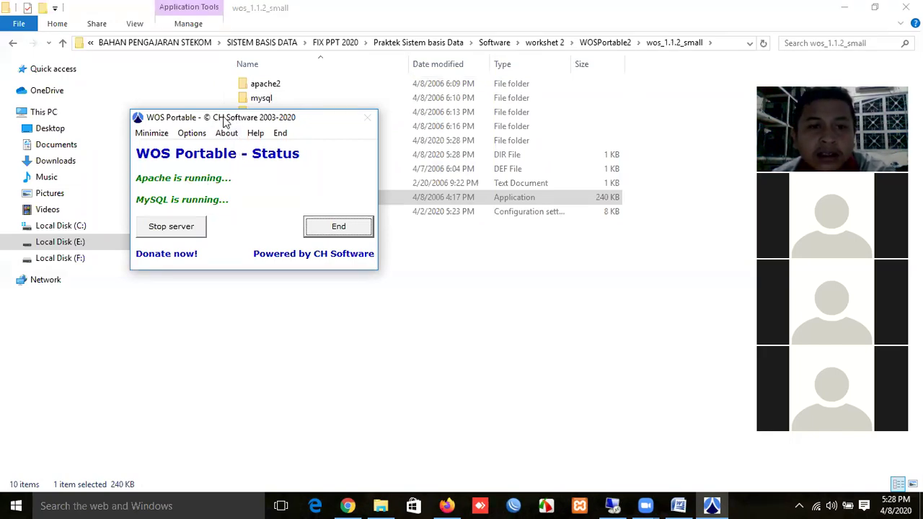
drag(216, 119, 378, 115)
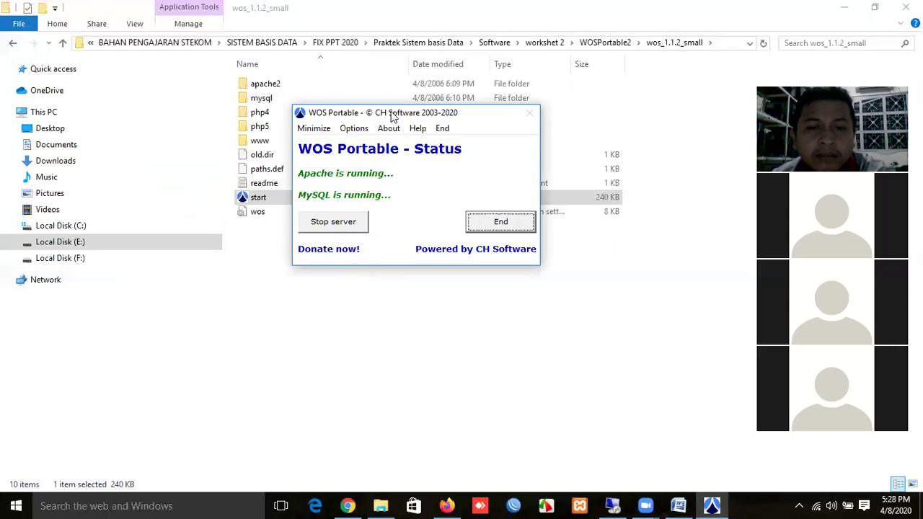
drag(396, 115, 412, 146)
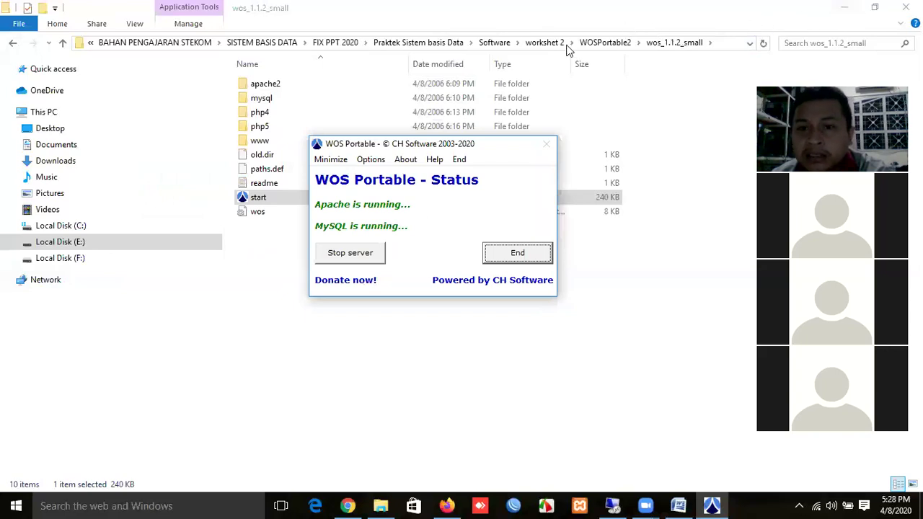
drag(403, 147, 367, 173)
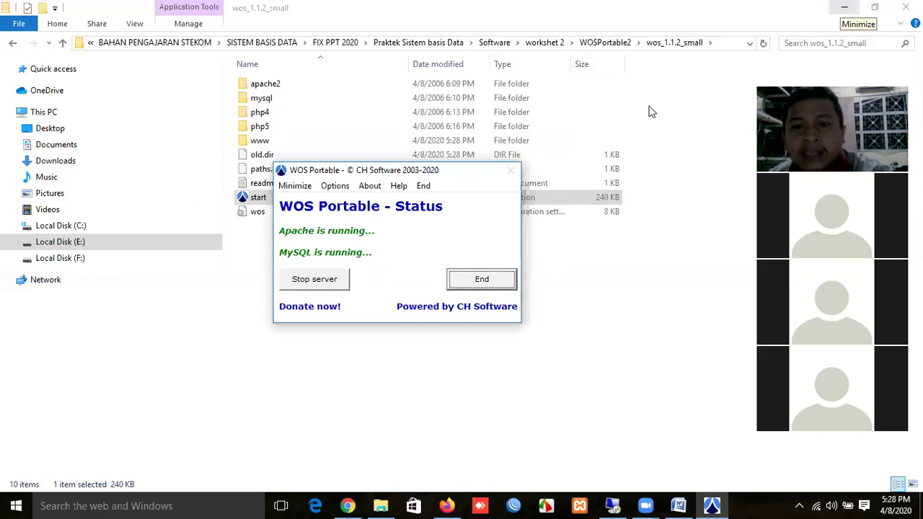
- Minimize File Explorer and load localhost/phpmyadmin/ again in the Firefox tab
click(845, 9)
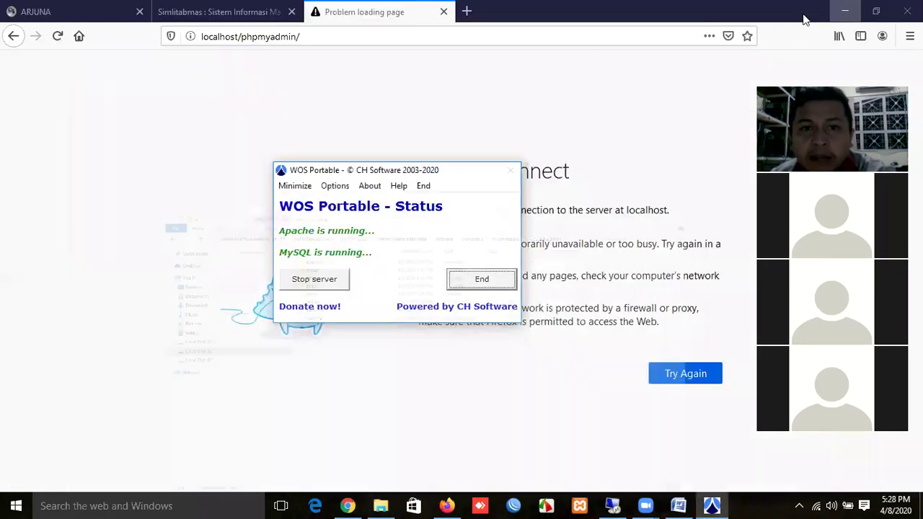
click(330, 37)
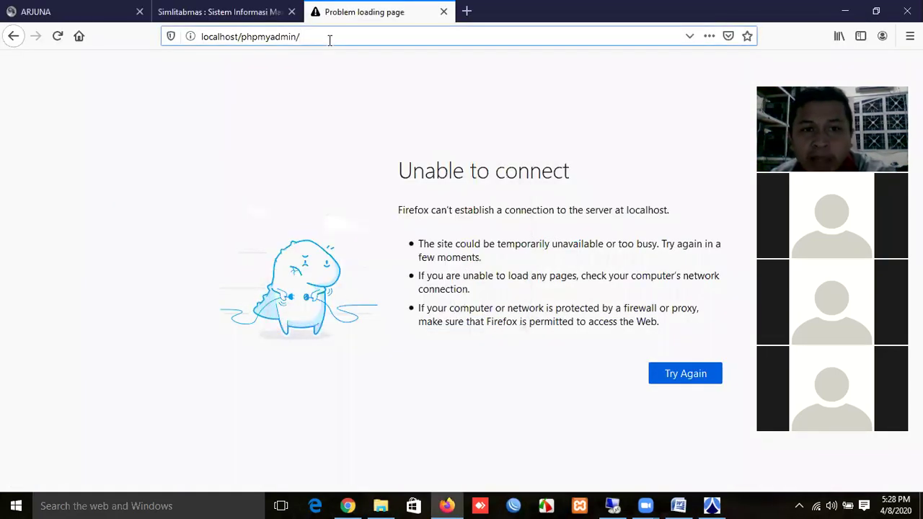
key(Return)
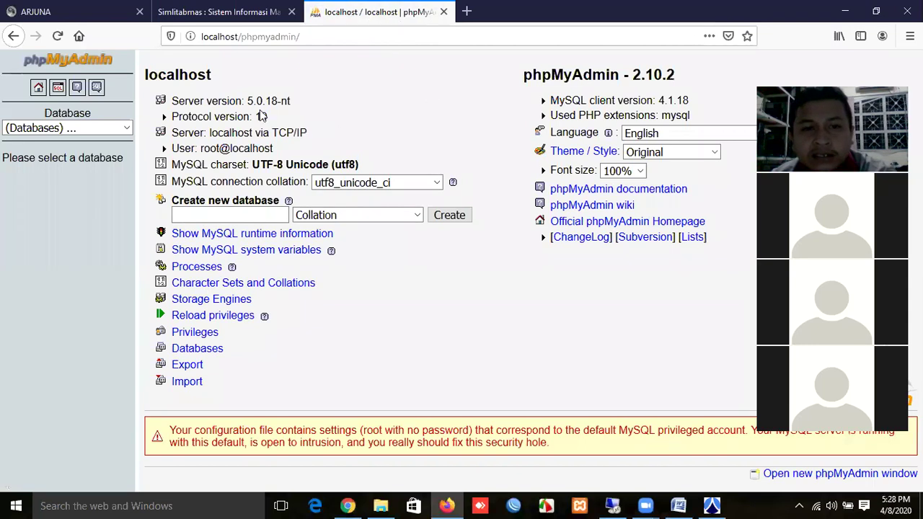
- Examine the server version and the phpMyAdmin version on the phpMyAdmin home page, highlighting each of them
drag(173, 99, 291, 98)
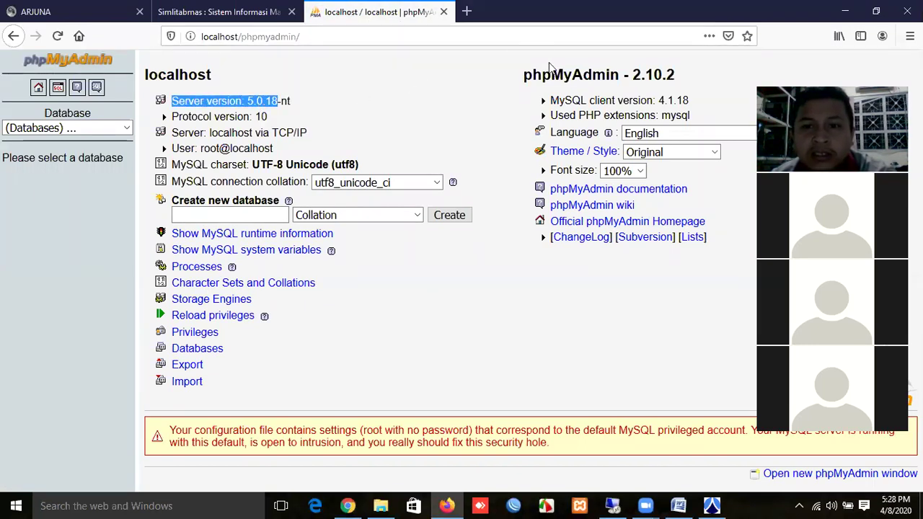
drag(524, 81, 696, 78)
click(654, 79)
drag(529, 78, 686, 82)
click(687, 81)
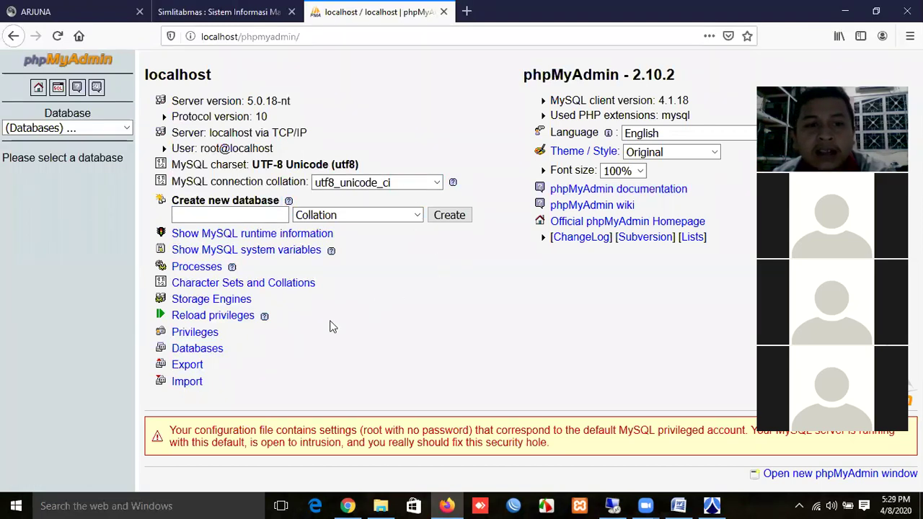
- Create a new database named dbjualok with the default collation
click(183, 215)
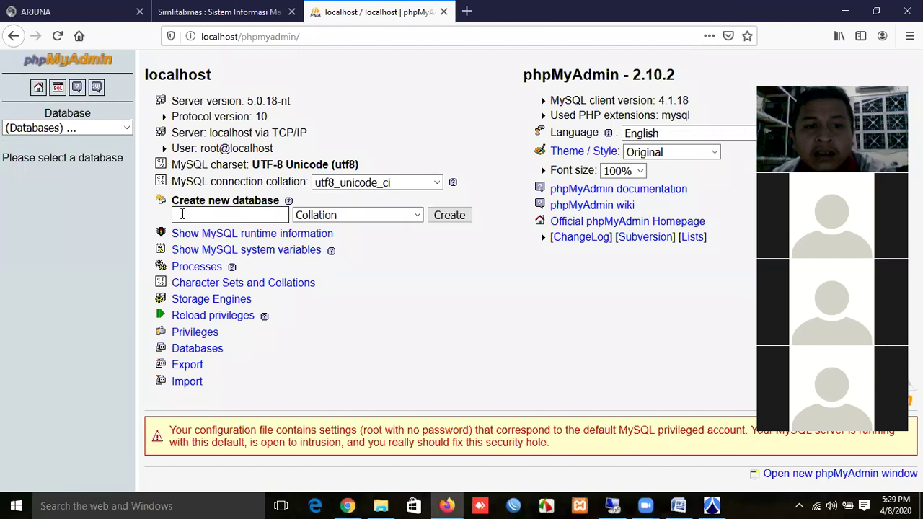
click(180, 214)
text(dbjualok)
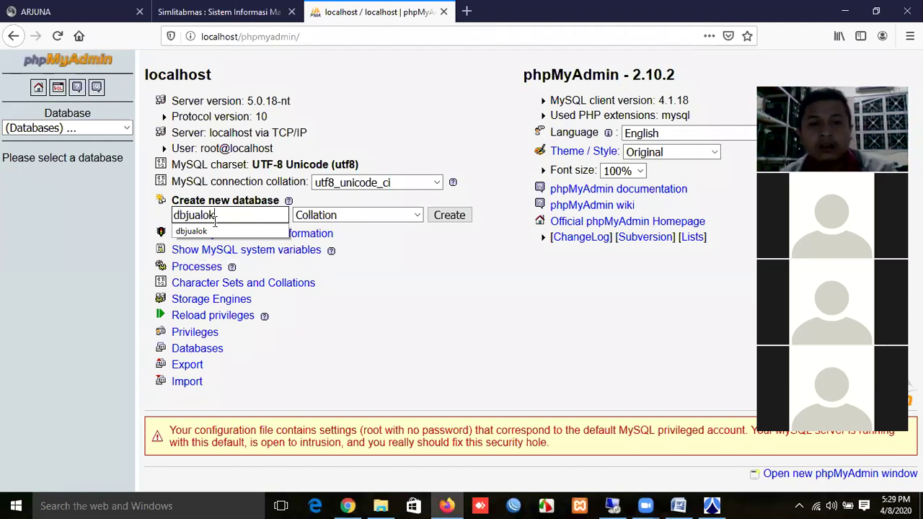
click(454, 221)
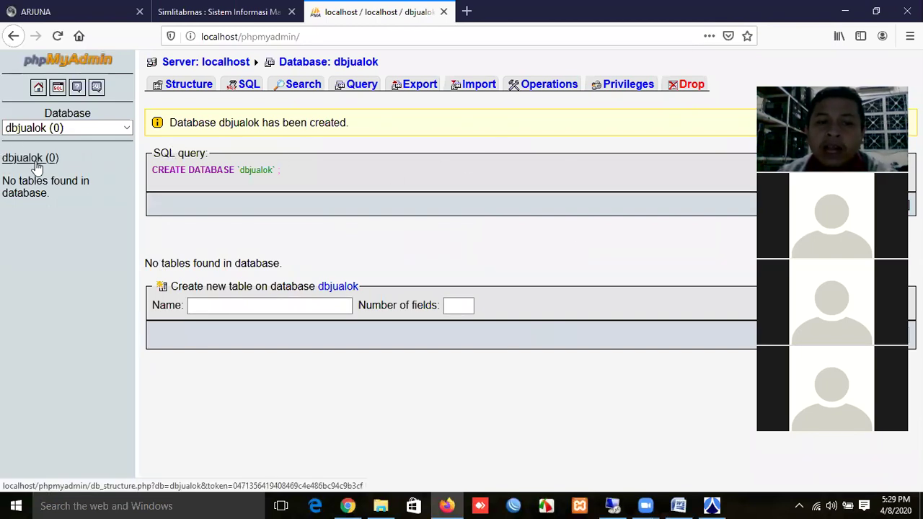
- Open the structure of the dbjualok database and enter barang as the name of a new table
click(224, 166)
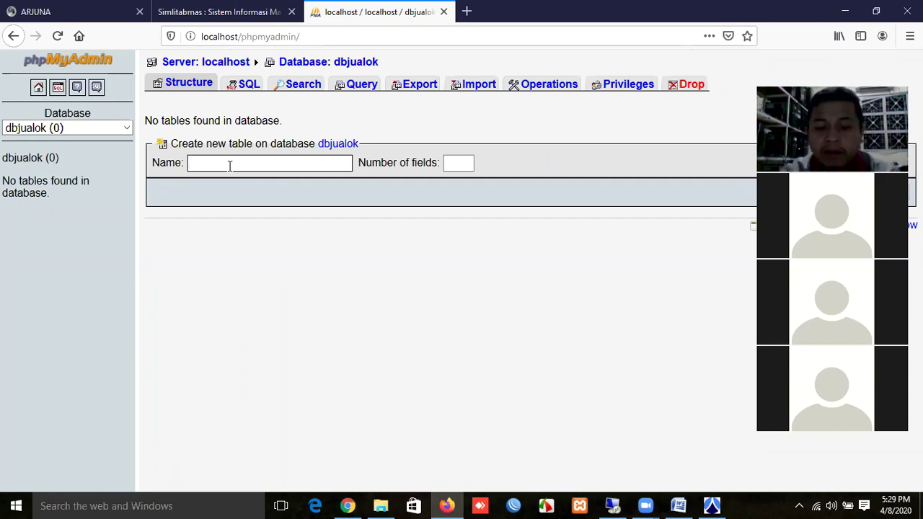
text(barang)
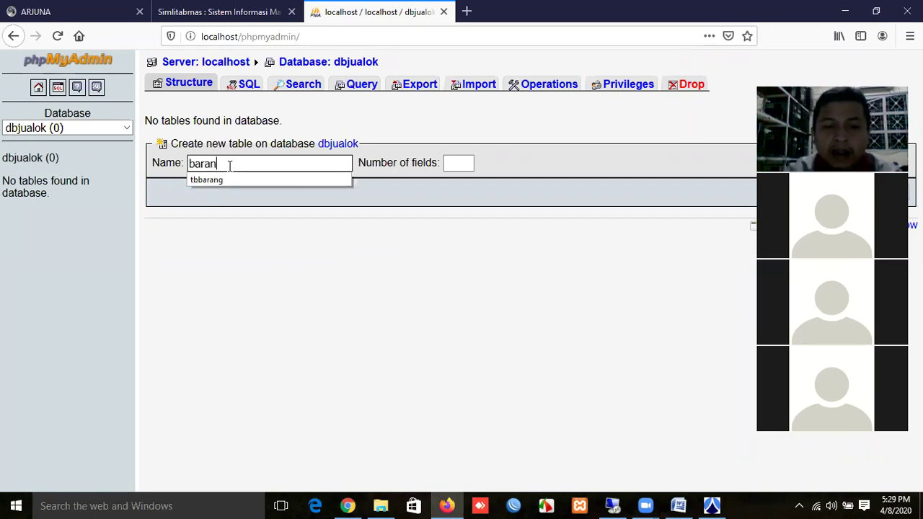
click(447, 163)
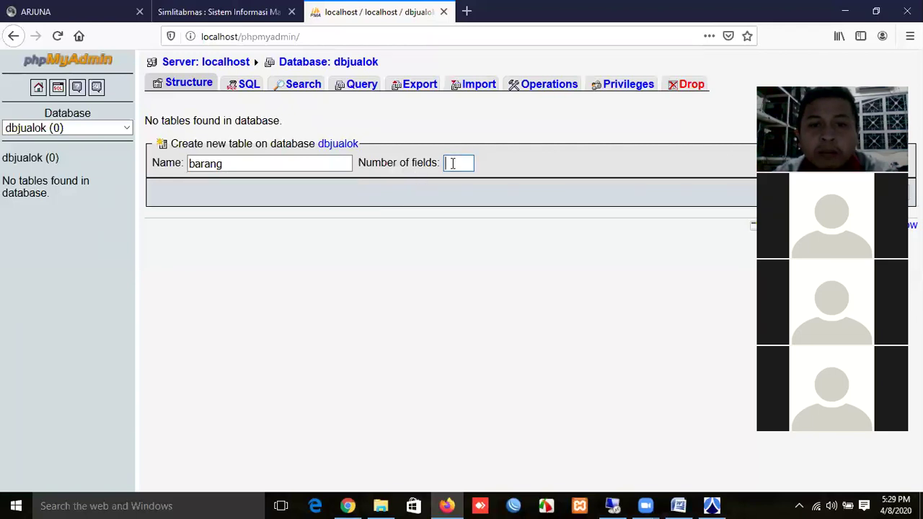
- Open the PERTEMUAN 2-Membuat Database MySQL document from the FIX PPT 2020 folder and examine the Tabel Barang example
click(381, 506)
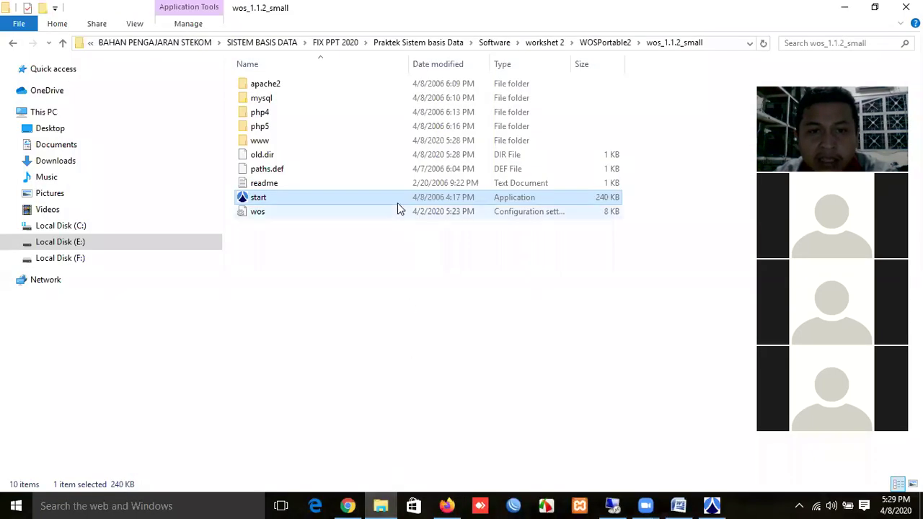
click(337, 43)
double_click(317, 130)
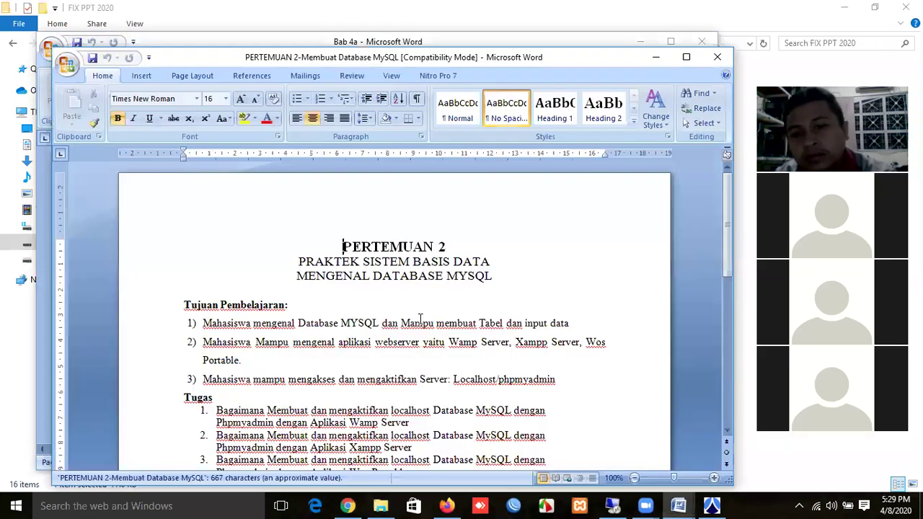
scroll(404, 328, down, 10)
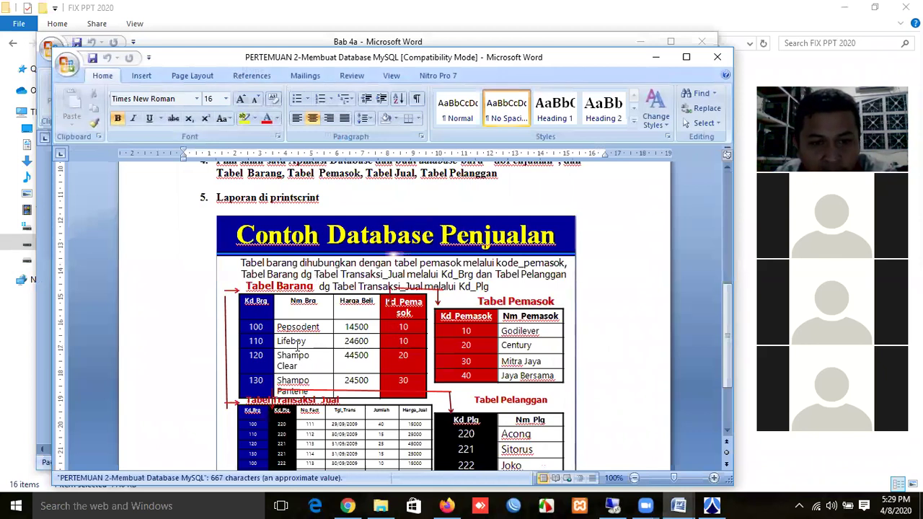
click(245, 300)
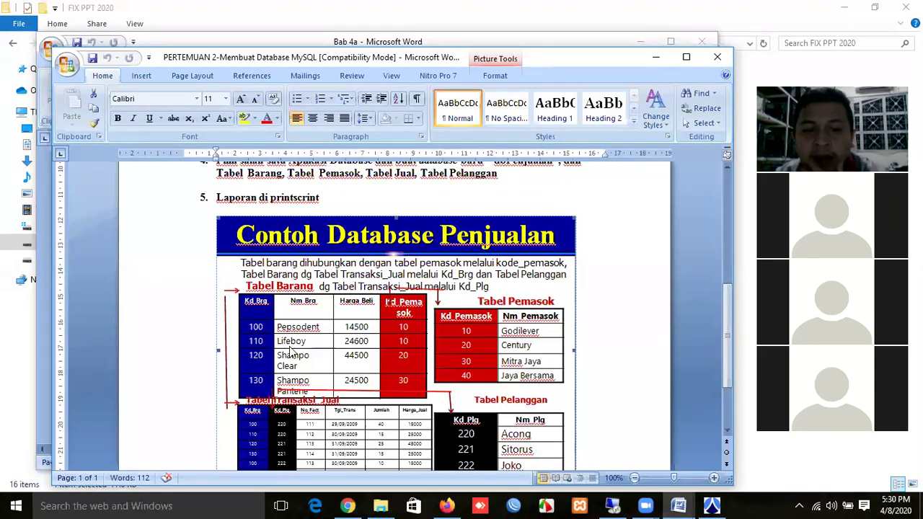
- Return to phpMyAdmin in Firefox and start creating the barang table with 3 fields
click(447, 506)
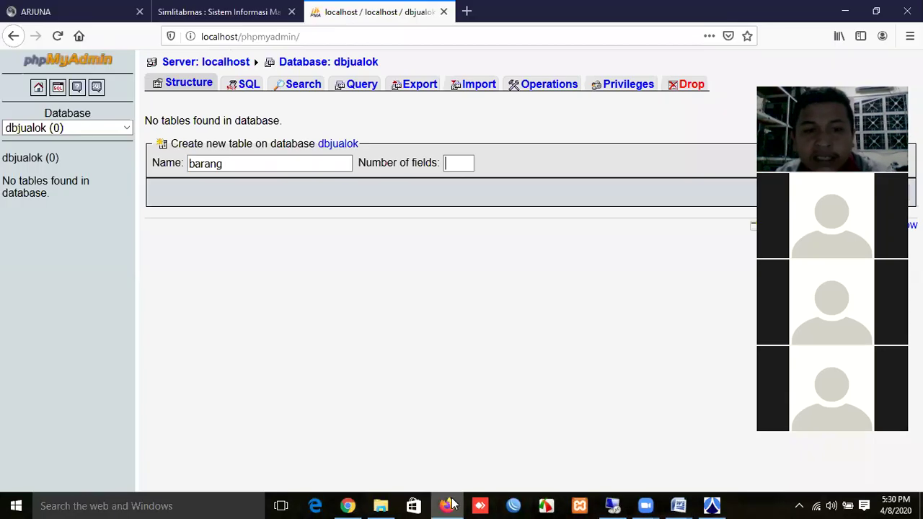
click(456, 165)
text(3)
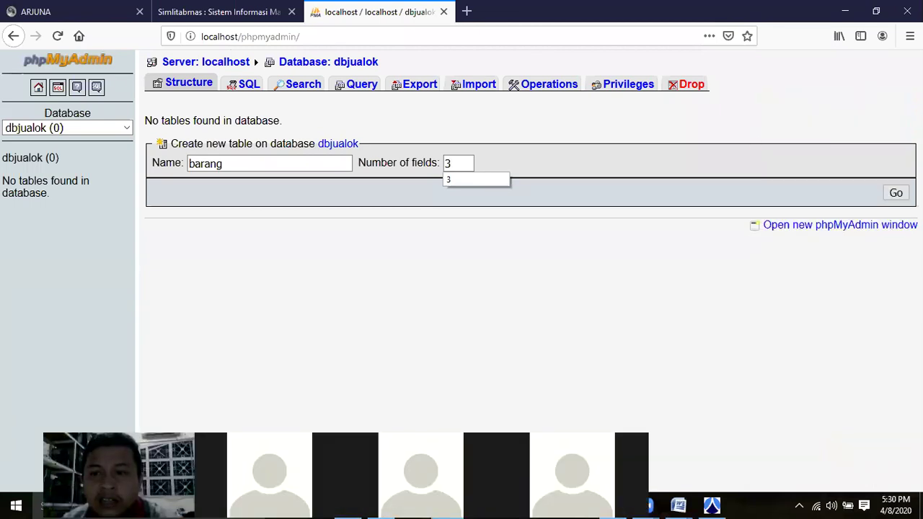
click(895, 194)
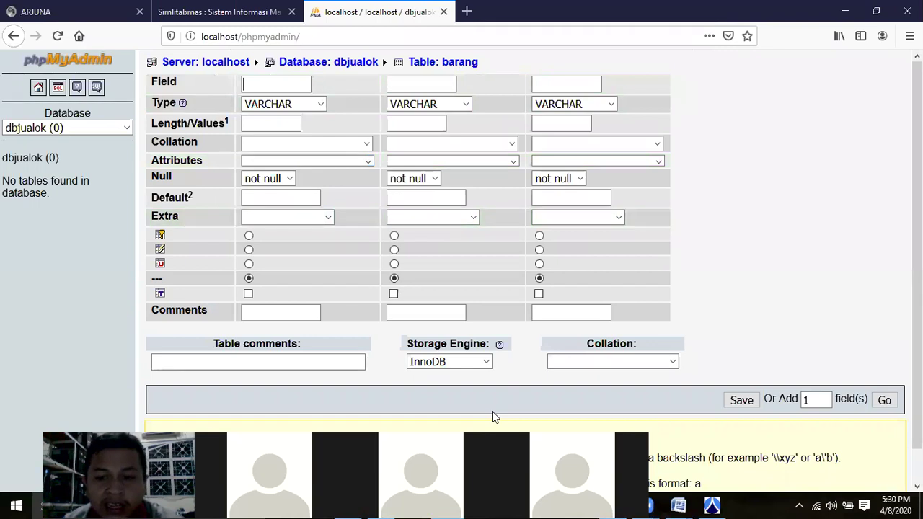
- Check the Tabel Barang columns in the Word document and name the table's three fields kdbrang, nmbrang and hargabeli
mouse_move(682, 504)
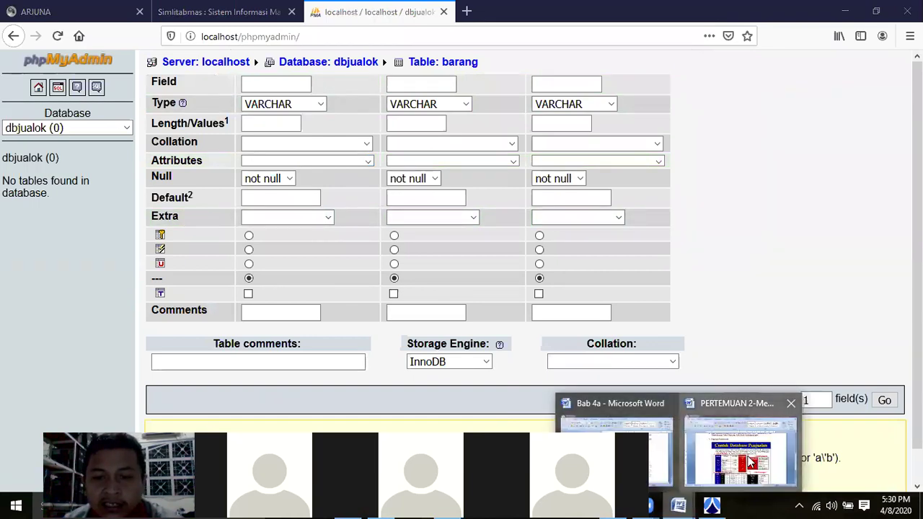
click(749, 452)
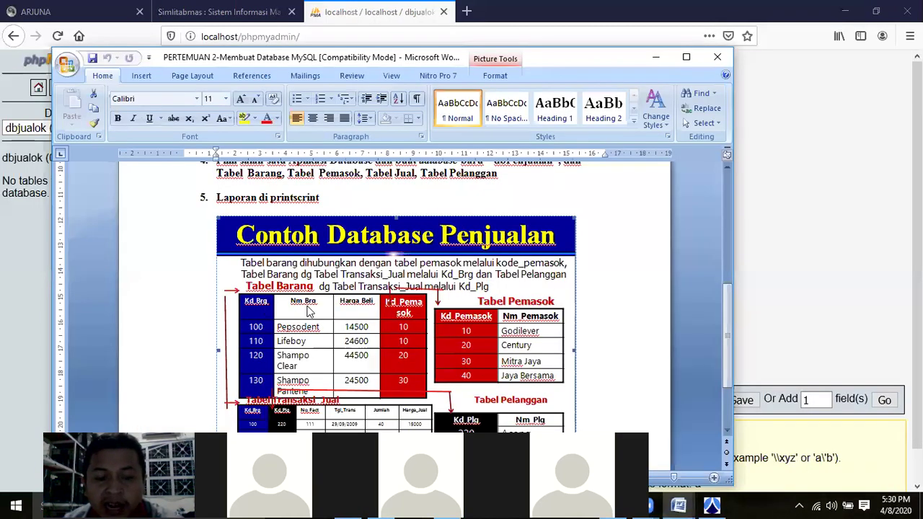
click(802, 234)
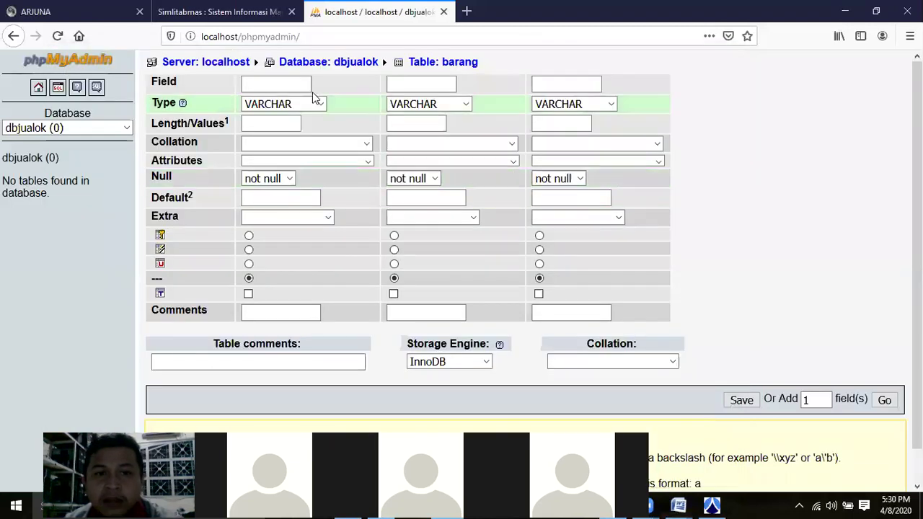
click(274, 85)
text(kdb)
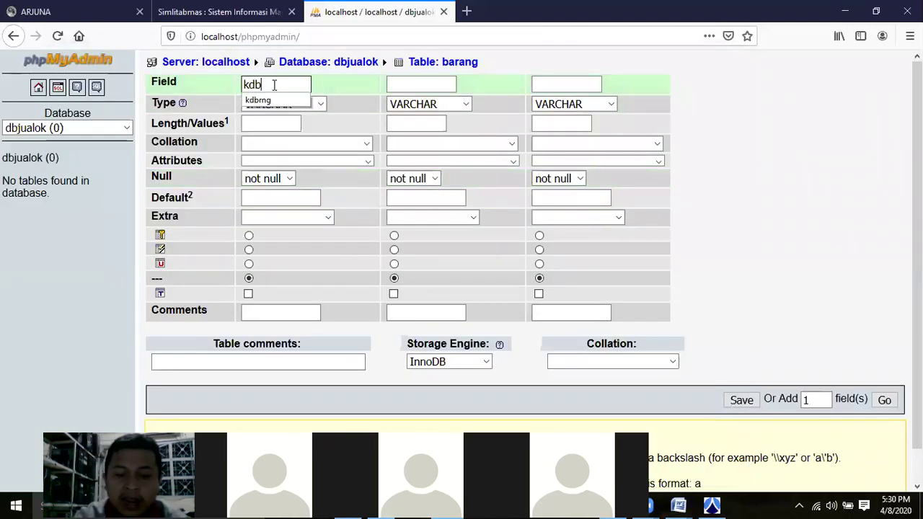
text(rang)
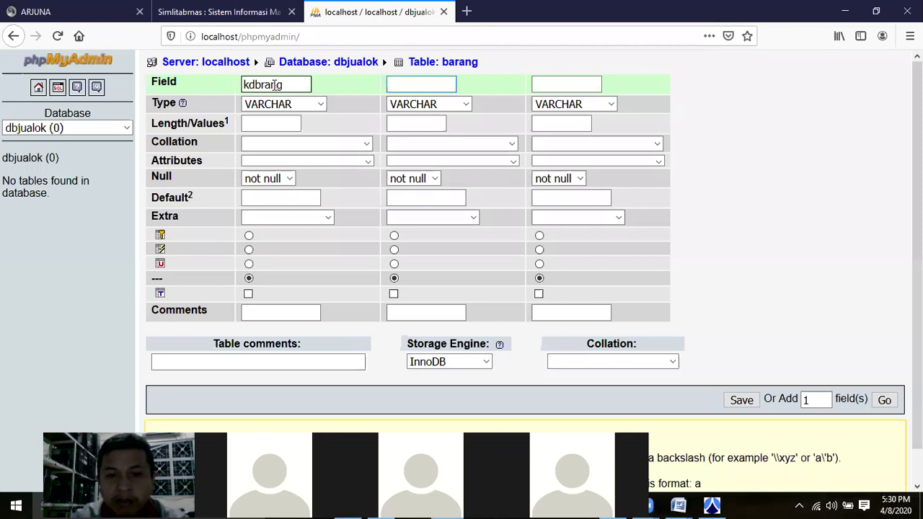
key(Tab)
text(nmbrang)
key(Tab)
text(harga)
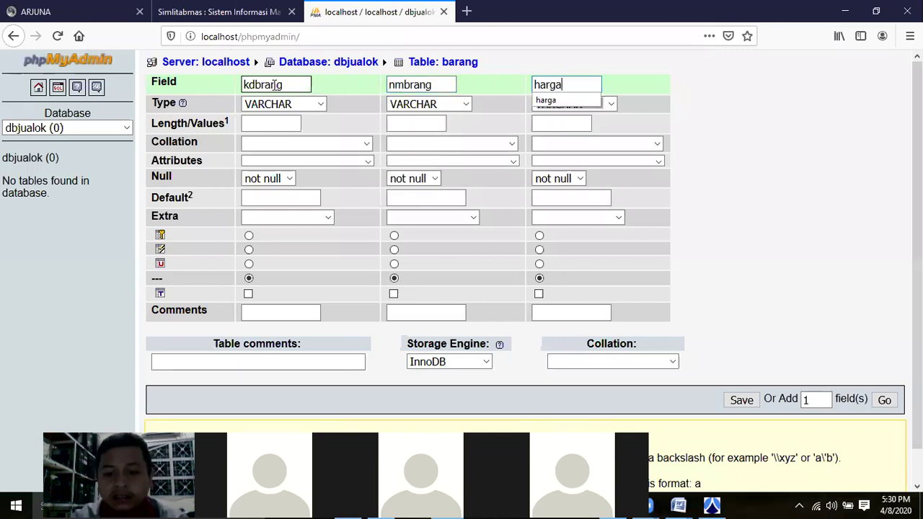
text(bekli)
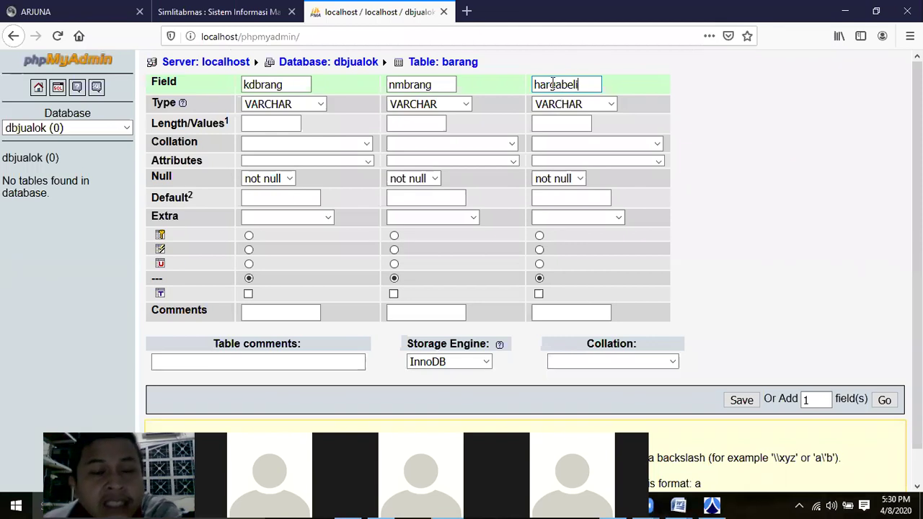
- Set the data type of the hargabeli field to INT and review the other available types
click(610, 105)
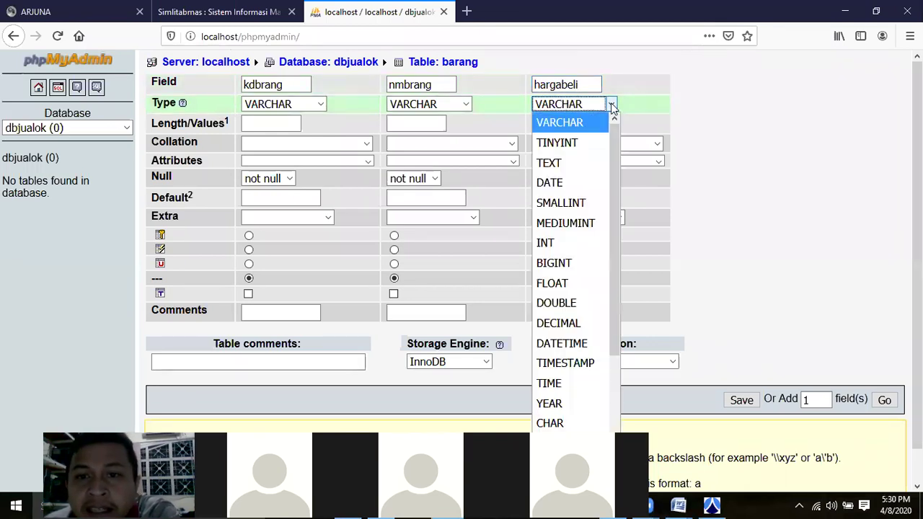
click(567, 244)
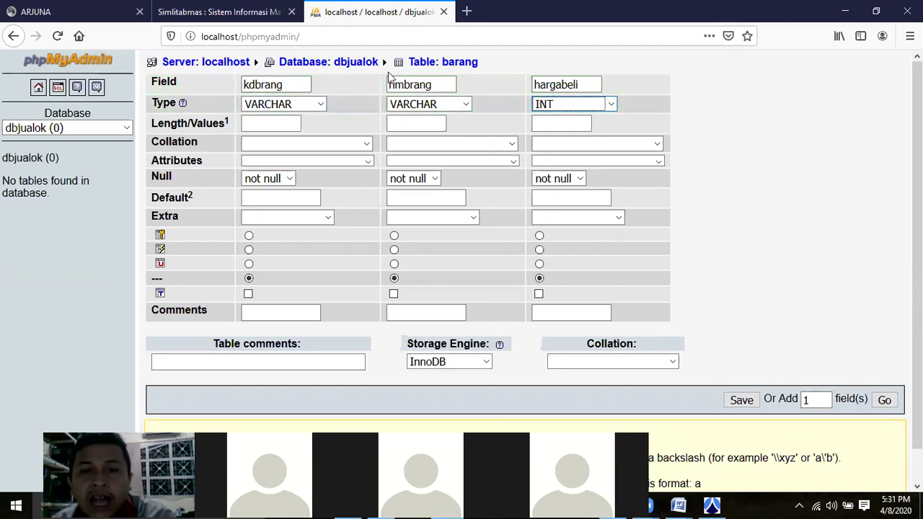
click(611, 105)
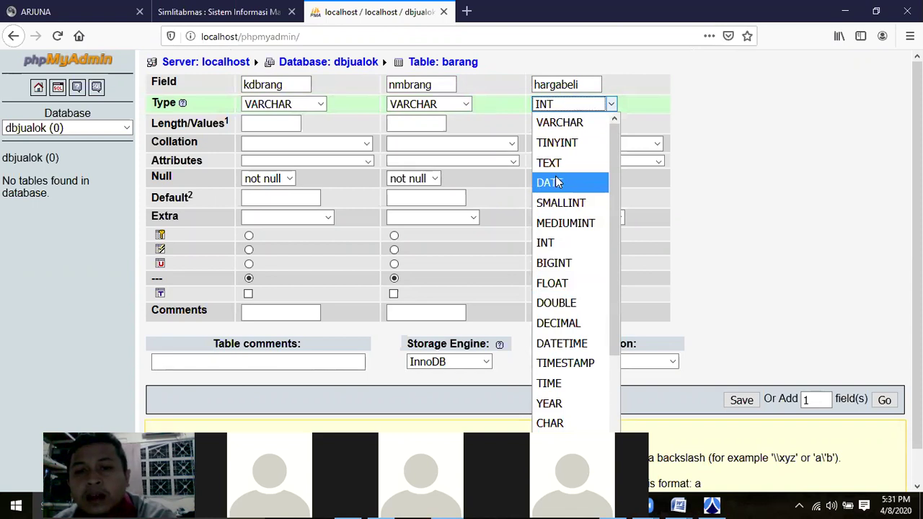
key(Escape)
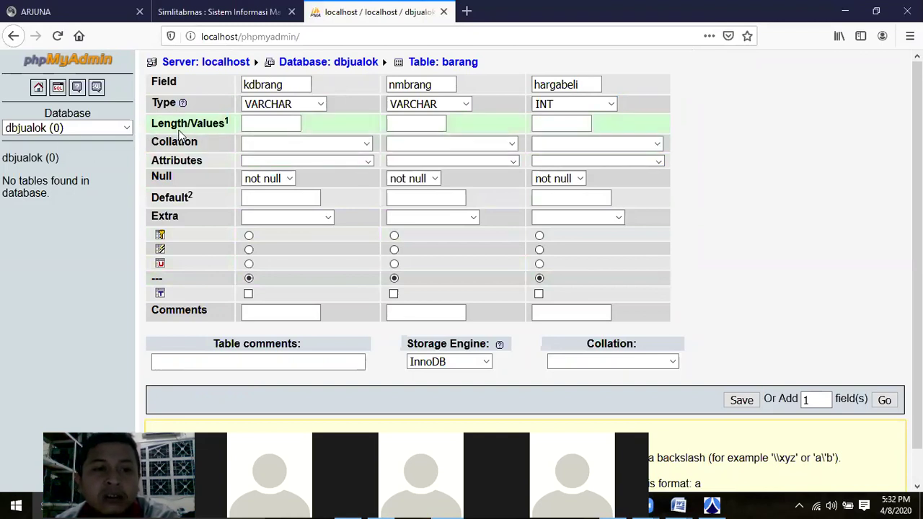
- Set the field lengths to 5 for kdbrang, 20 for nmbrang and 10 for hargabeli
click(249, 124)
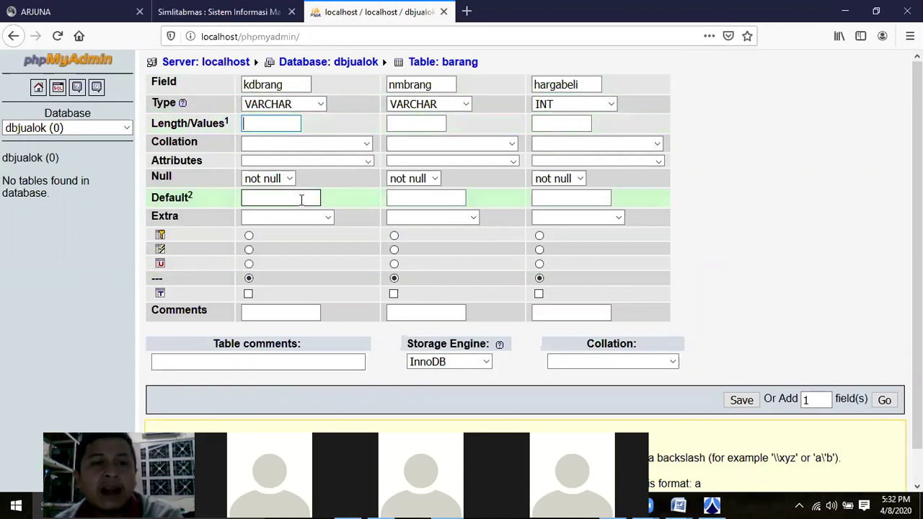
text(5)
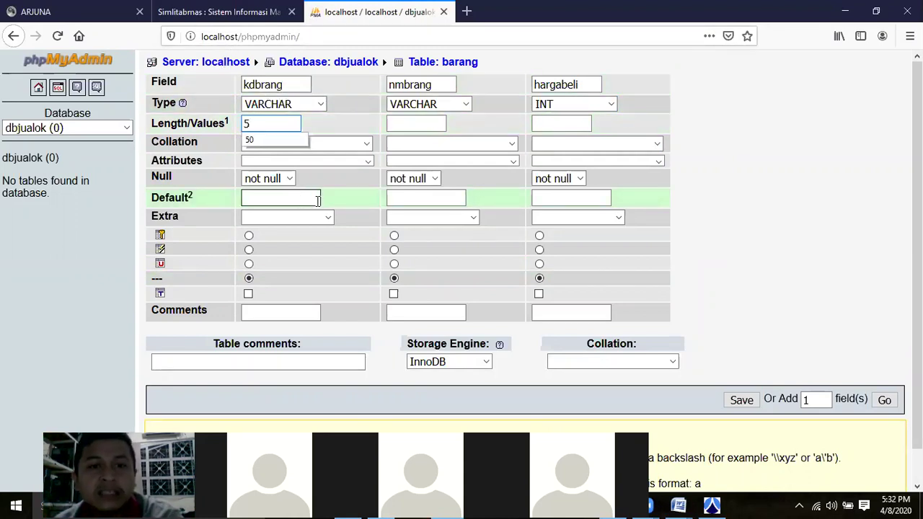
click(404, 124)
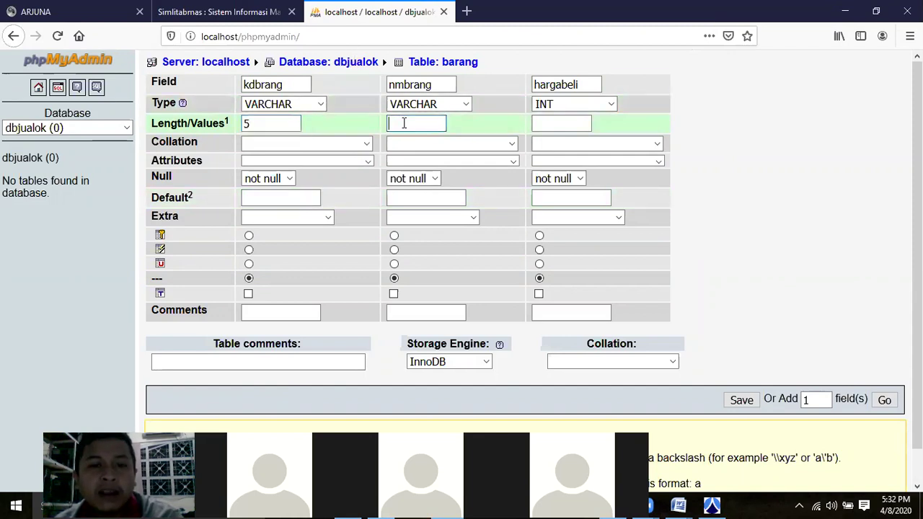
text(20)
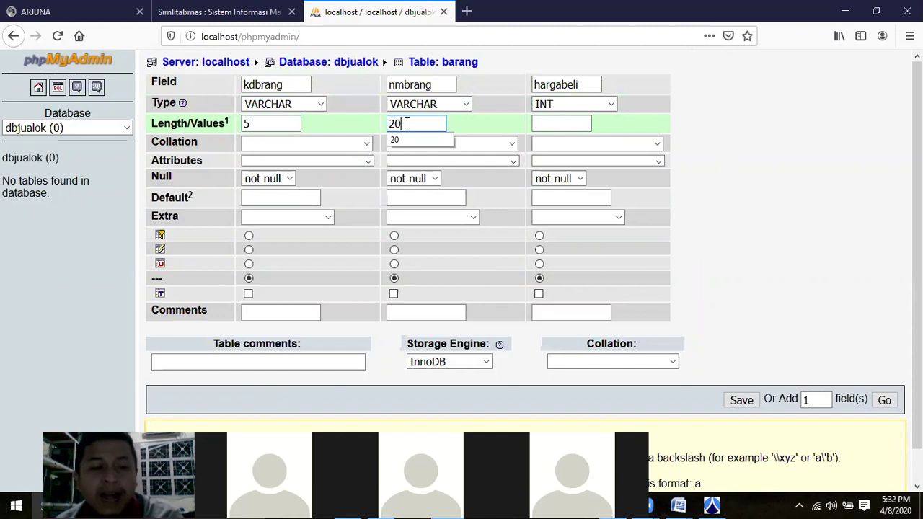
click(564, 124)
text(10)
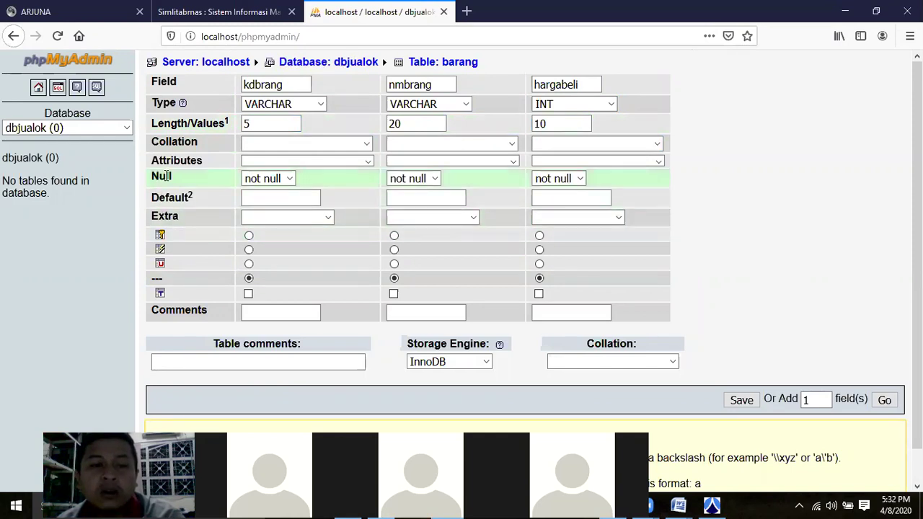
- Try the null setting on the kdbrang field and restore it to not null
click(287, 180)
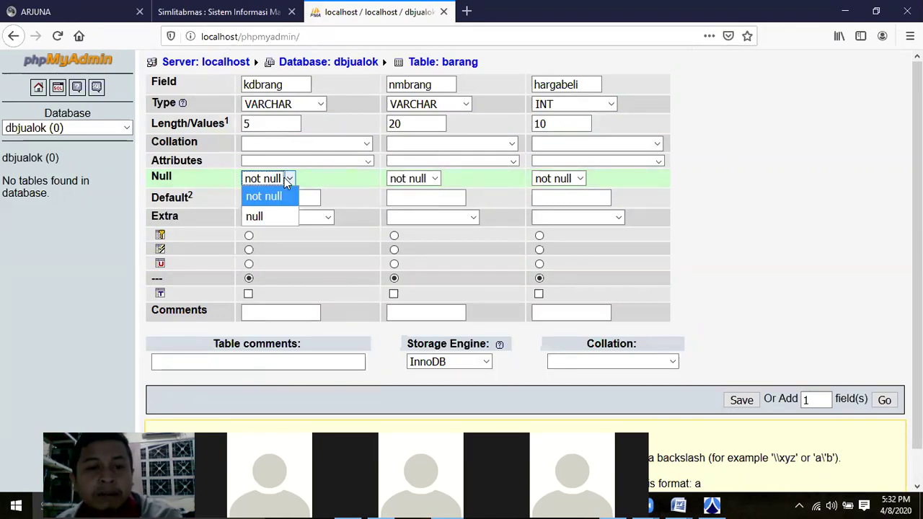
click(252, 217)
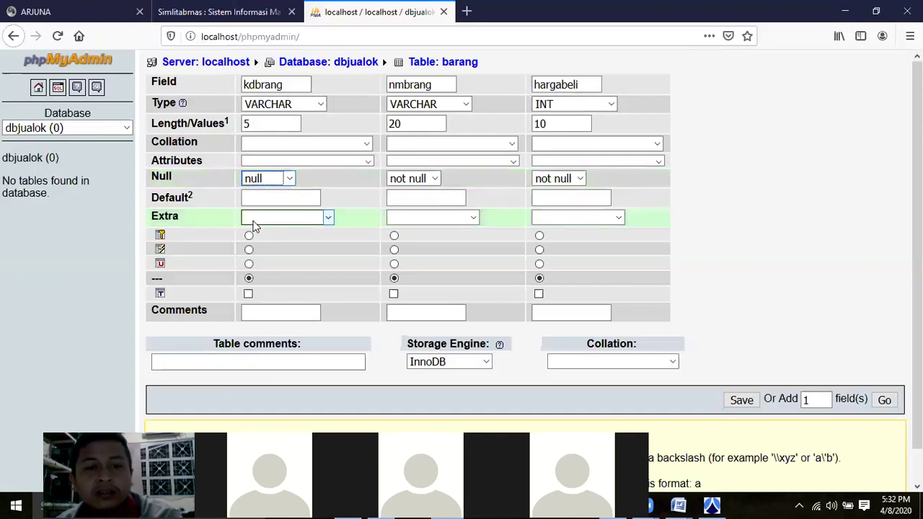
click(287, 179)
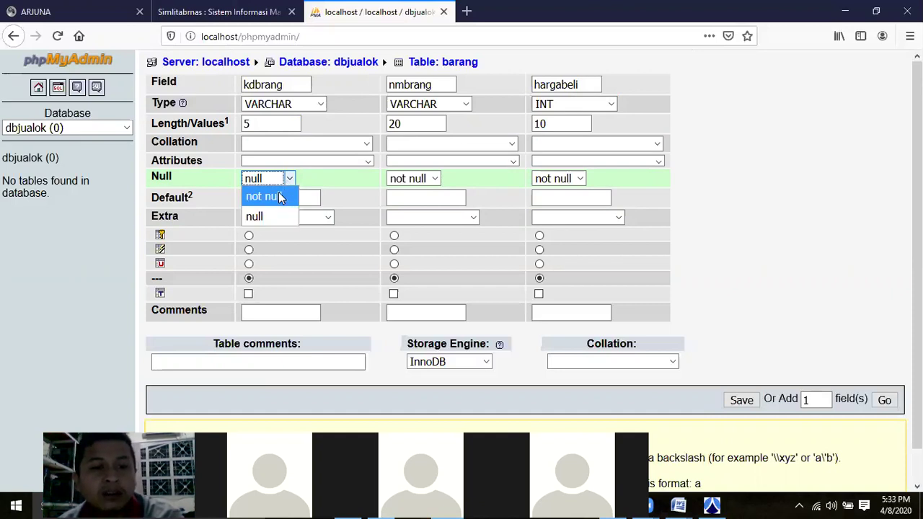
click(267, 196)
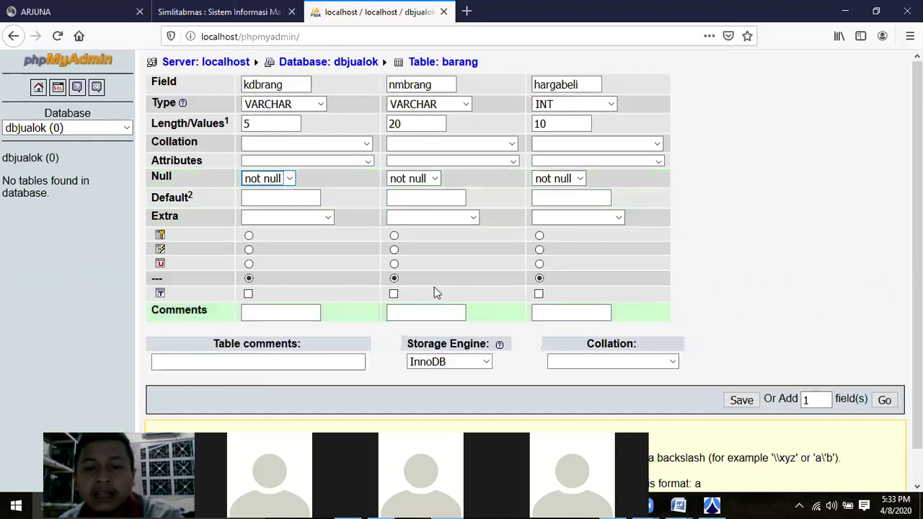
- Save the barang table definition and open the structure of the new table
click(743, 401)
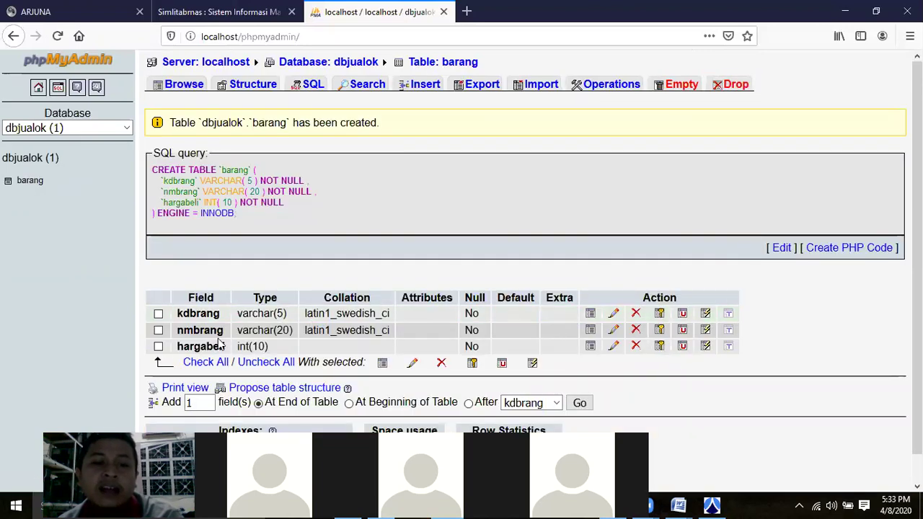
click(32, 185)
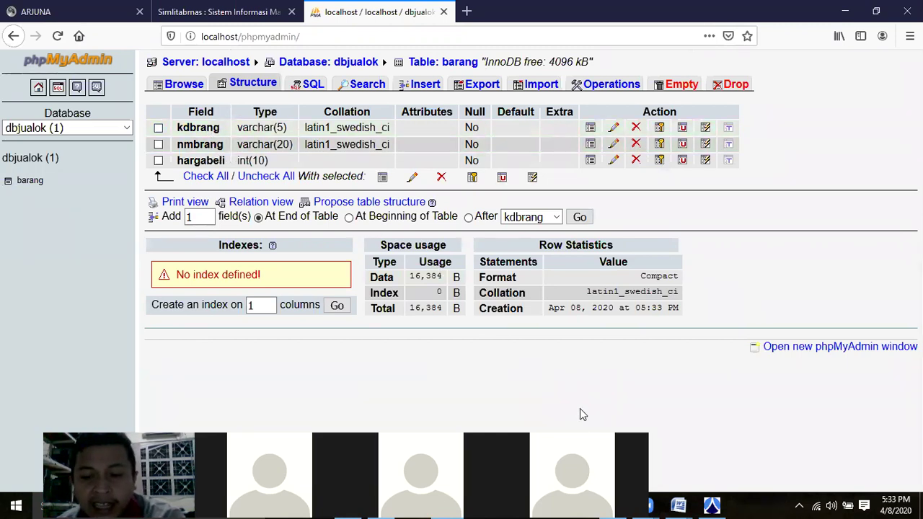
- Check the Tabel Barang sample rows in the Word document and return to the barang table in phpMyAdmin
mouse_move(679, 505)
click(760, 432)
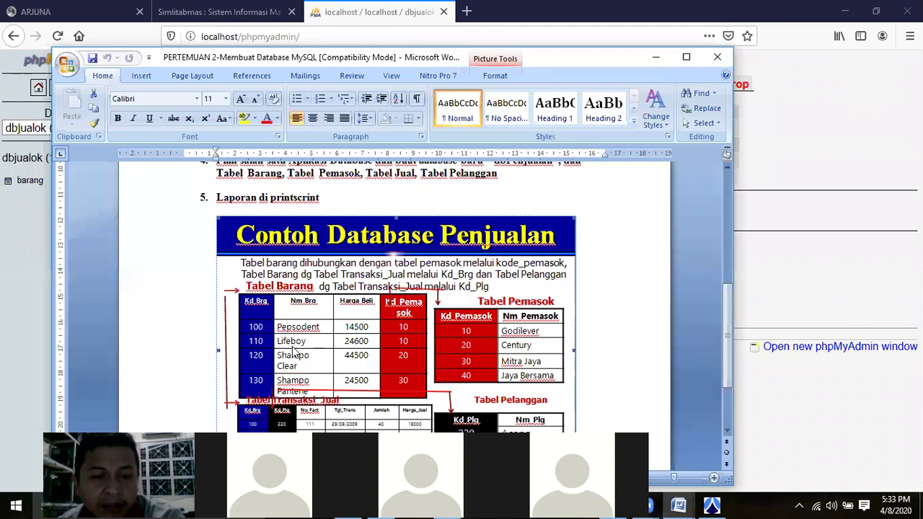
click(21, 231)
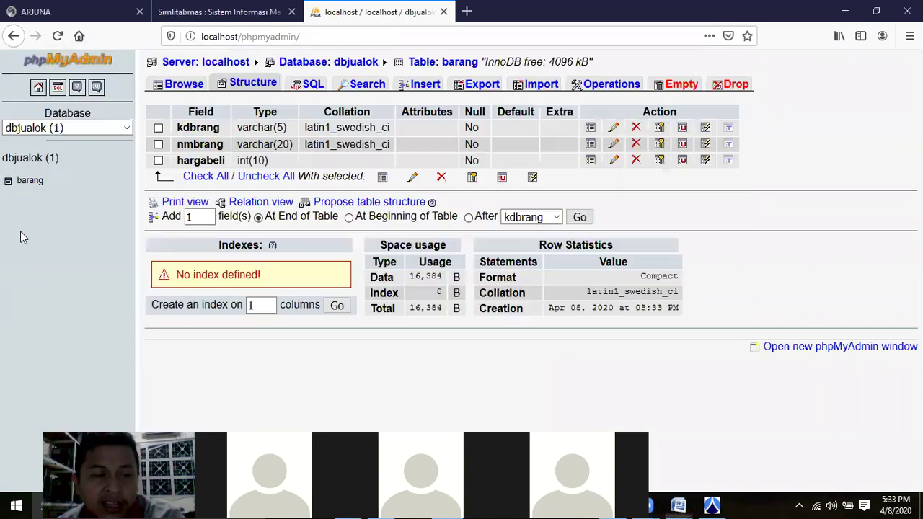
click(23, 184)
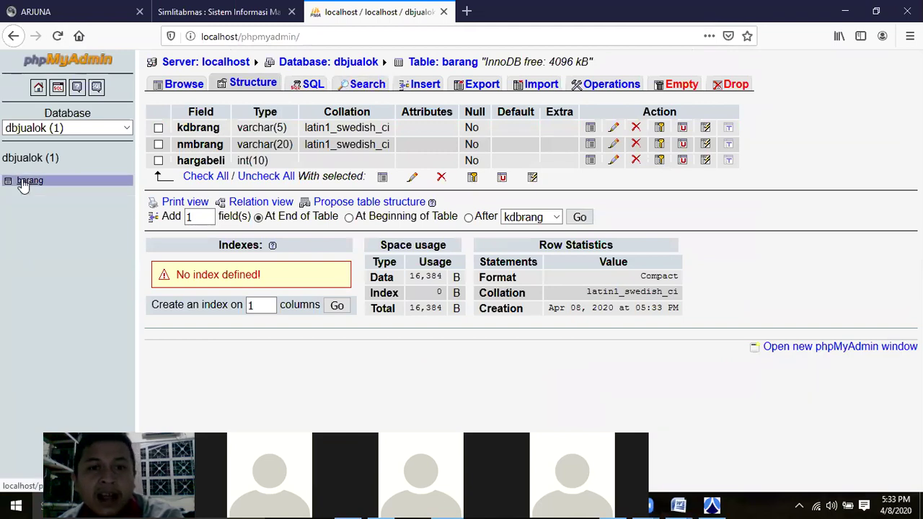
- Start a new row in the barang table with kdbrang 100 and nmbrang pepsodent
click(432, 87)
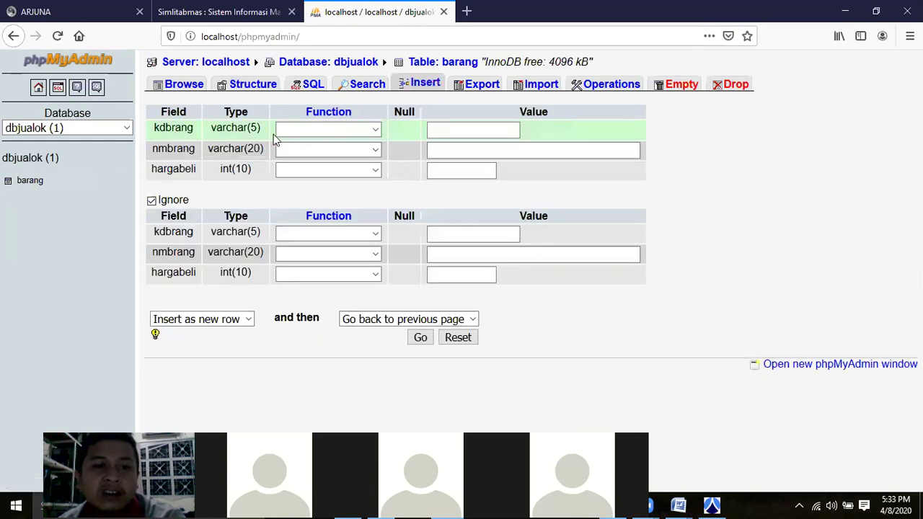
click(438, 130)
text(100)
key(Tab)
text(pepsodent)
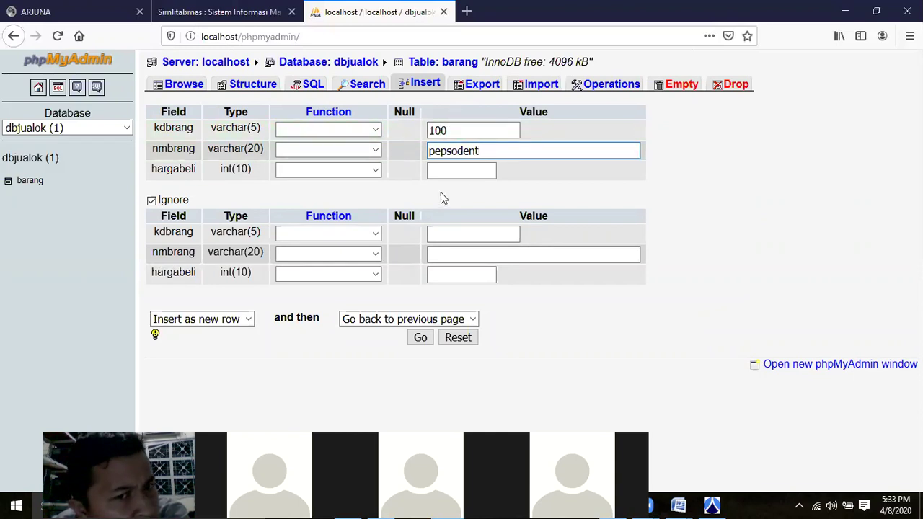
- Look through the available value functions, try MD5 on the nmbrang value and set its function back to blank
click(363, 131)
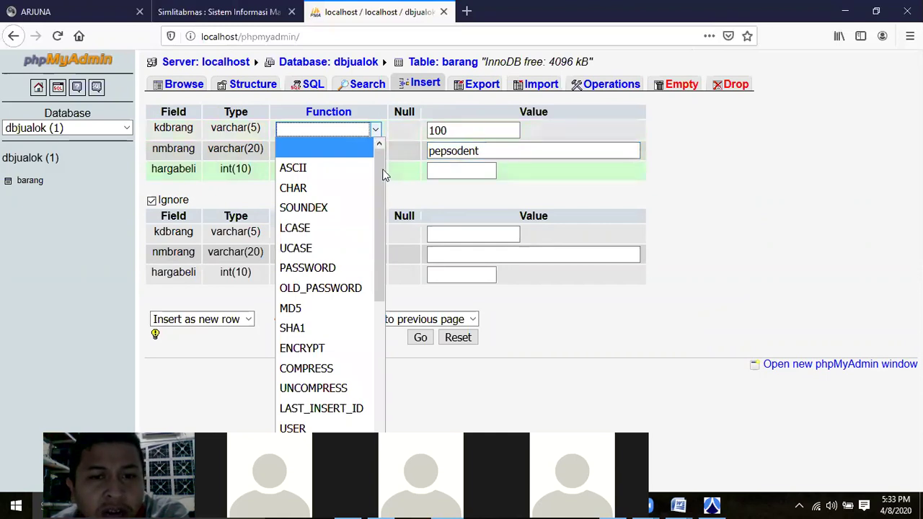
mouse_move(379, 181)
mouse_down()
mouse_move(383, 363)
mouse_move(374, 269)
mouse_move(383, 182)
mouse_up()
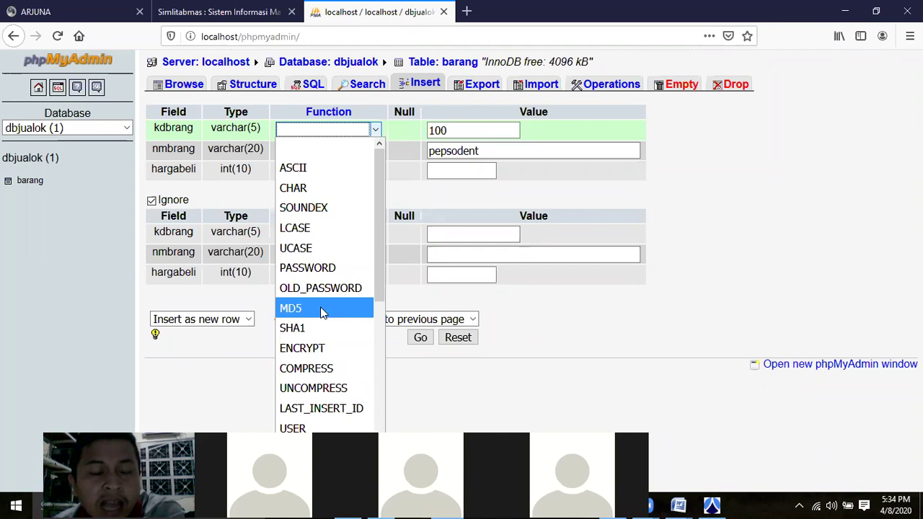
click(759, 200)
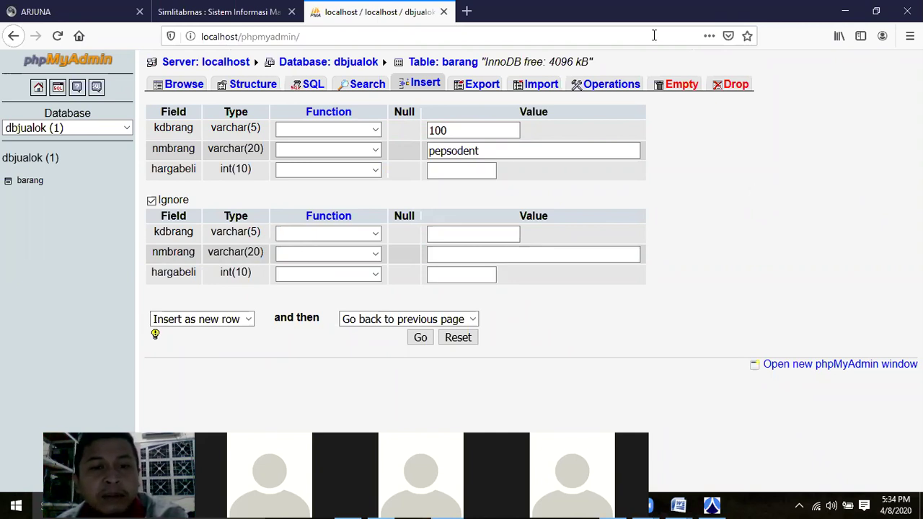
click(375, 151)
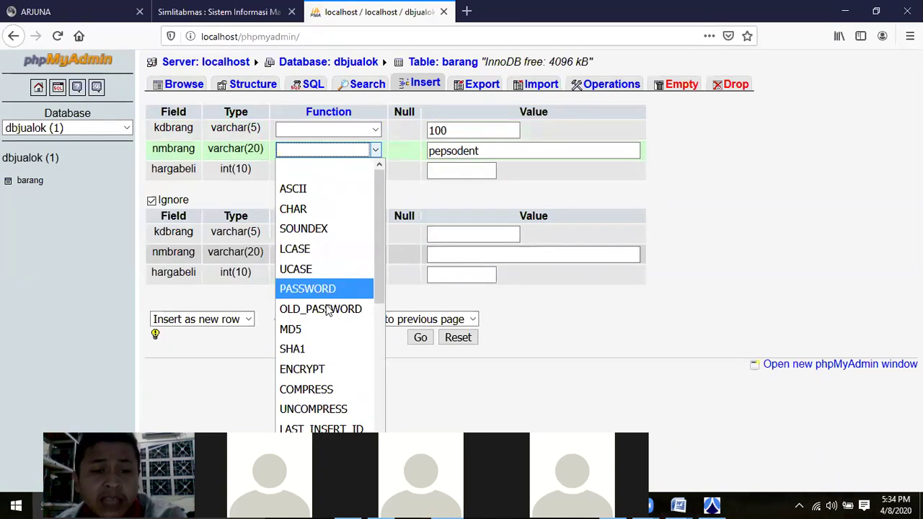
click(321, 328)
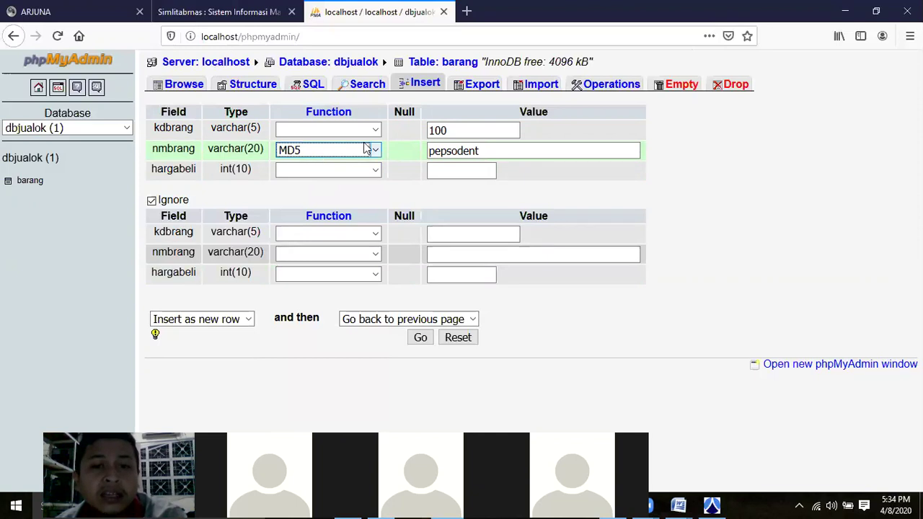
drag(501, 153, 430, 155)
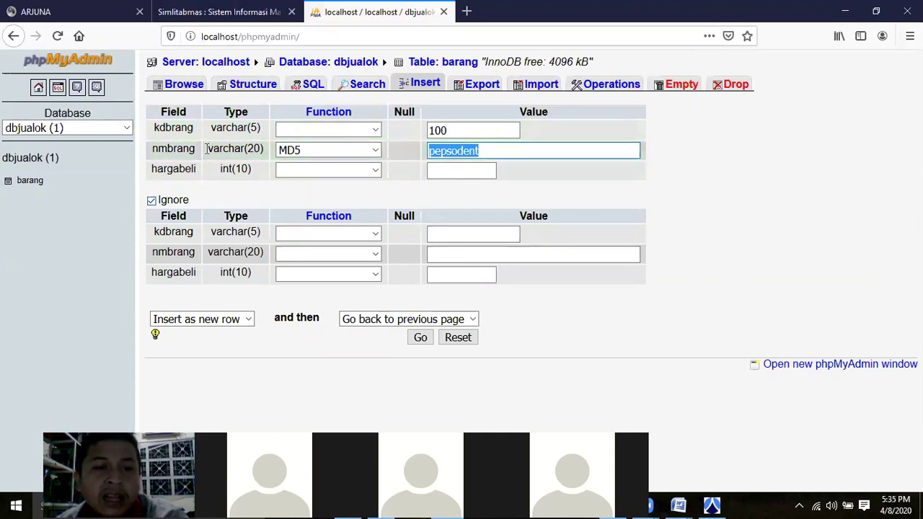
click(333, 152)
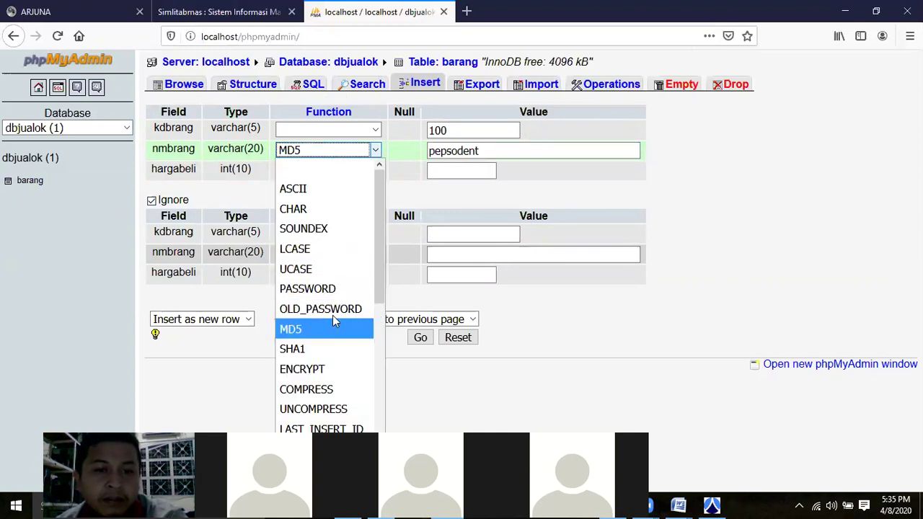
click(303, 168)
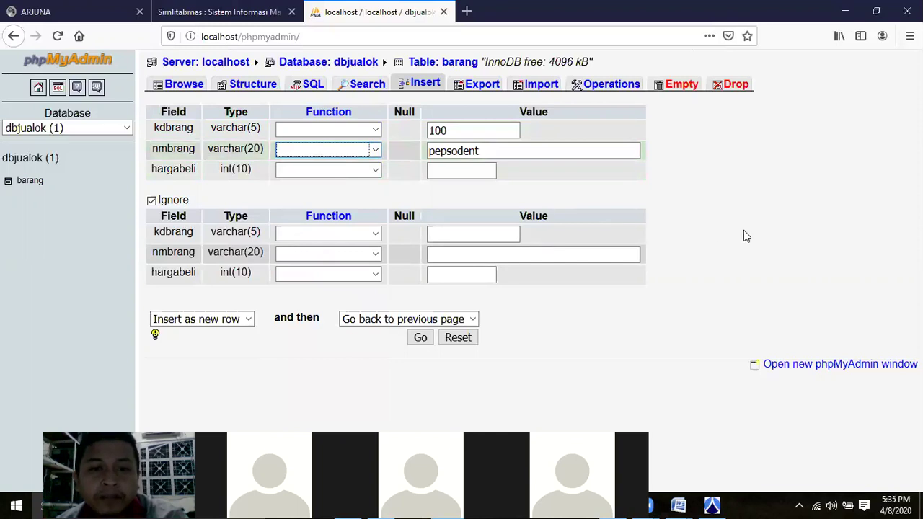
- Set hargabeli to 12000 for the first row and 12999 for the second row
click(465, 171)
text(12000)
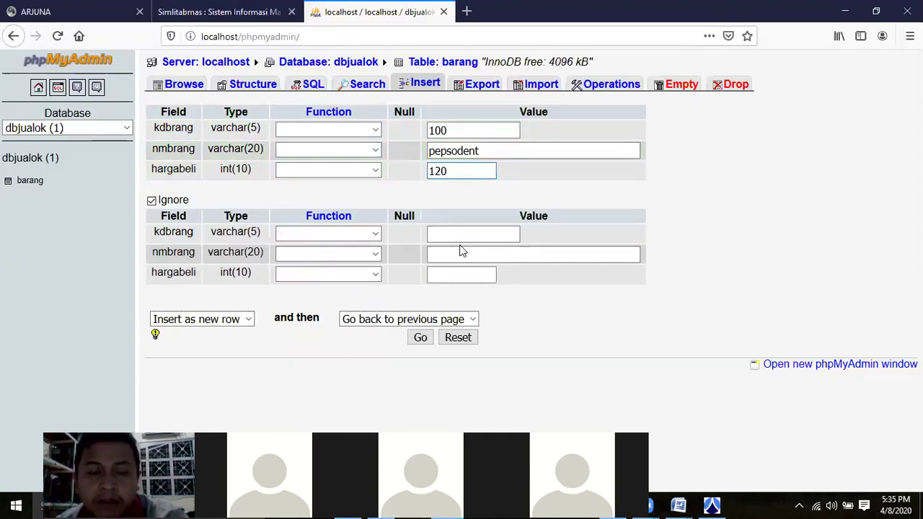
click(459, 277)
text(1)
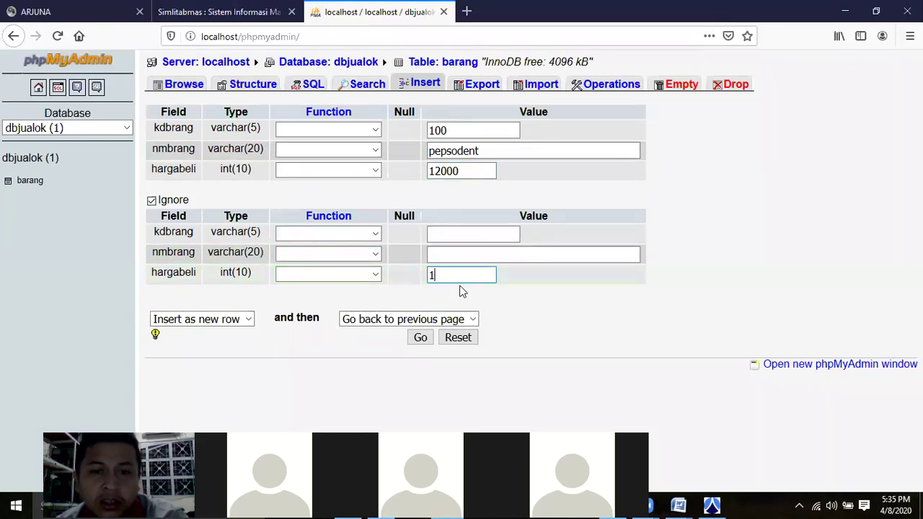
text(2999)
- Complete the second row with kdbrang 101 and nmbrang AQua, and insert both rows into the table
click(455, 236)
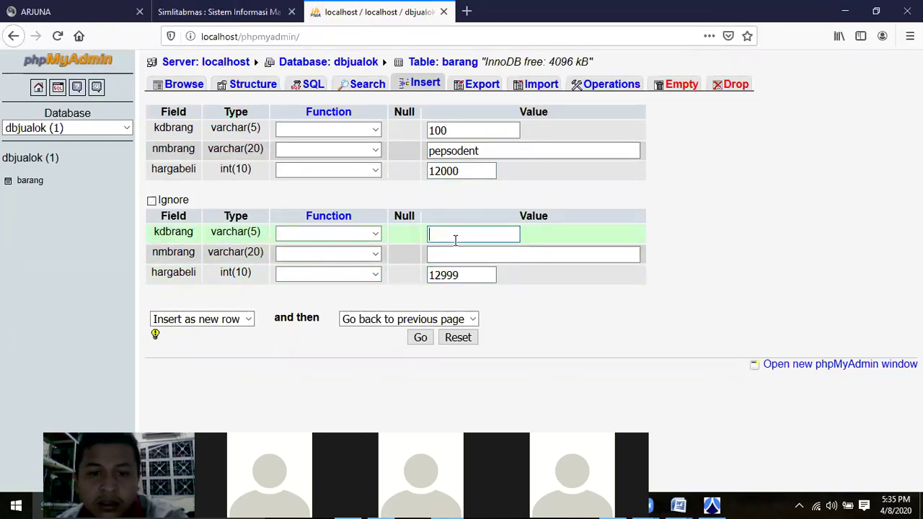
text(101)
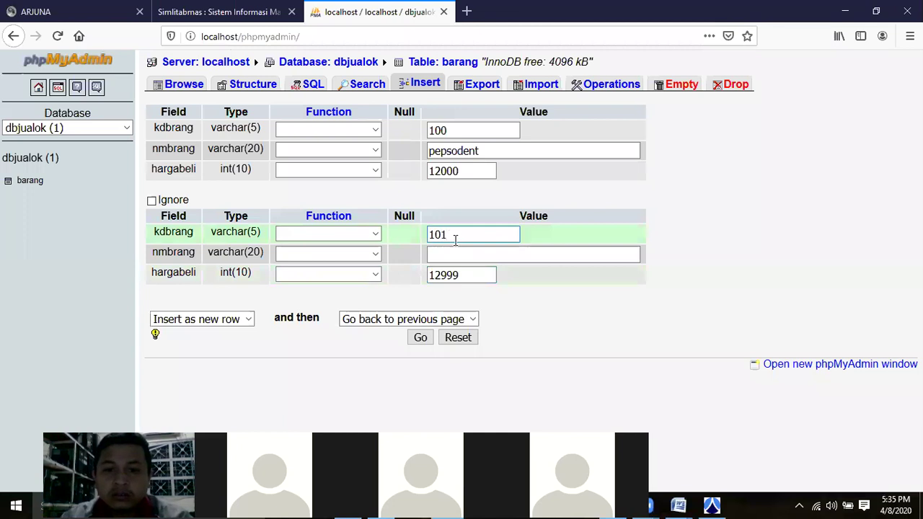
click(447, 251)
text(Akua)
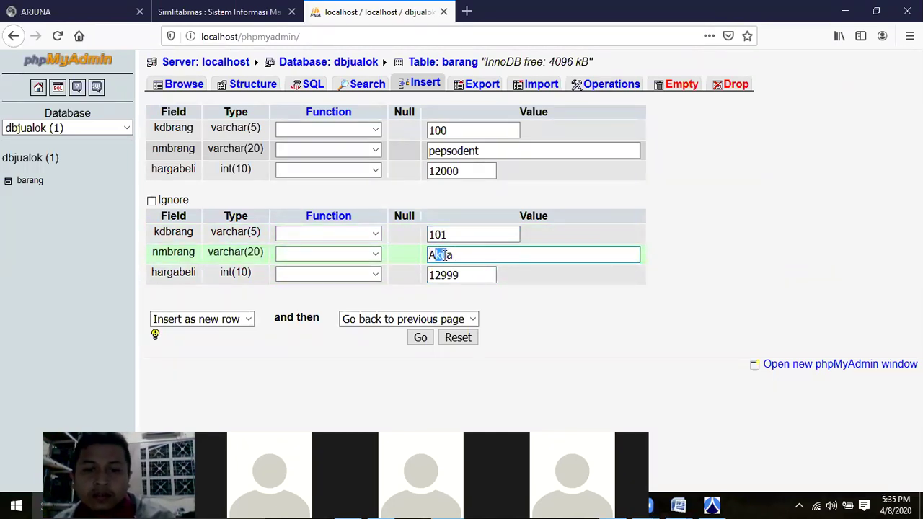
drag(435, 256, 441, 256)
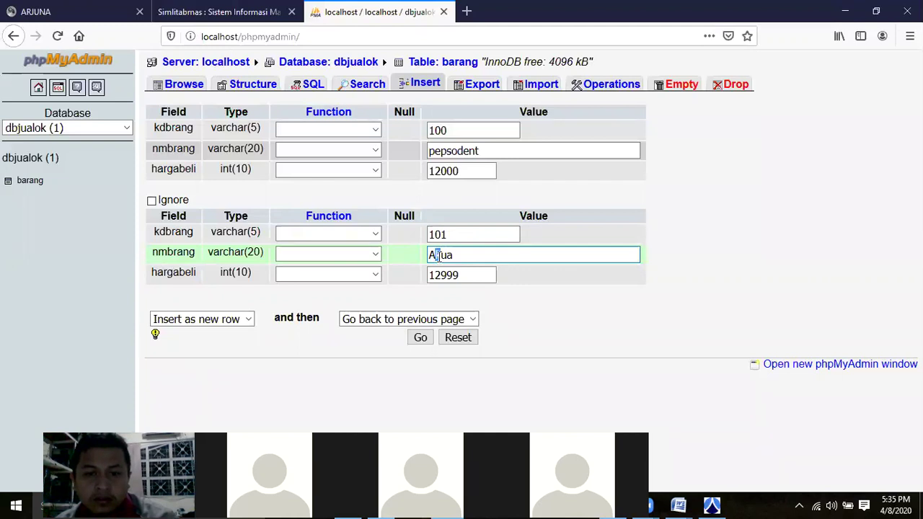
text(Q)
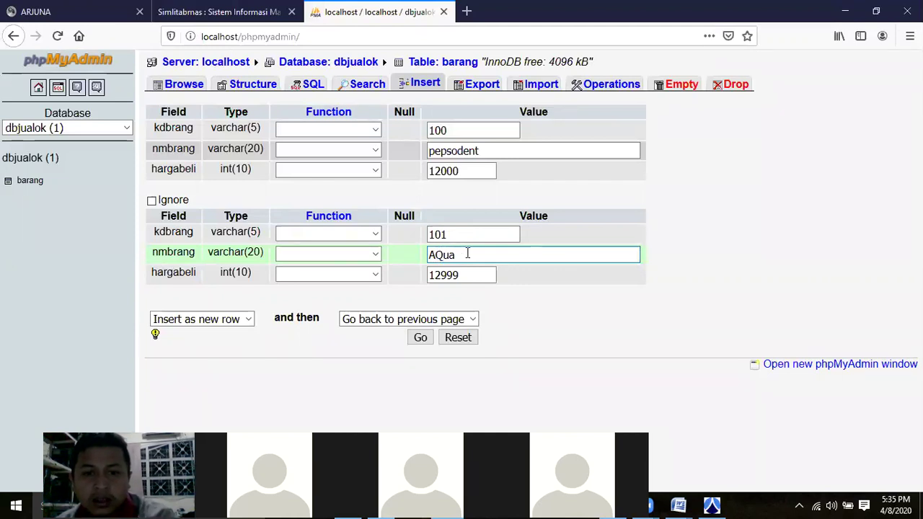
click(420, 338)
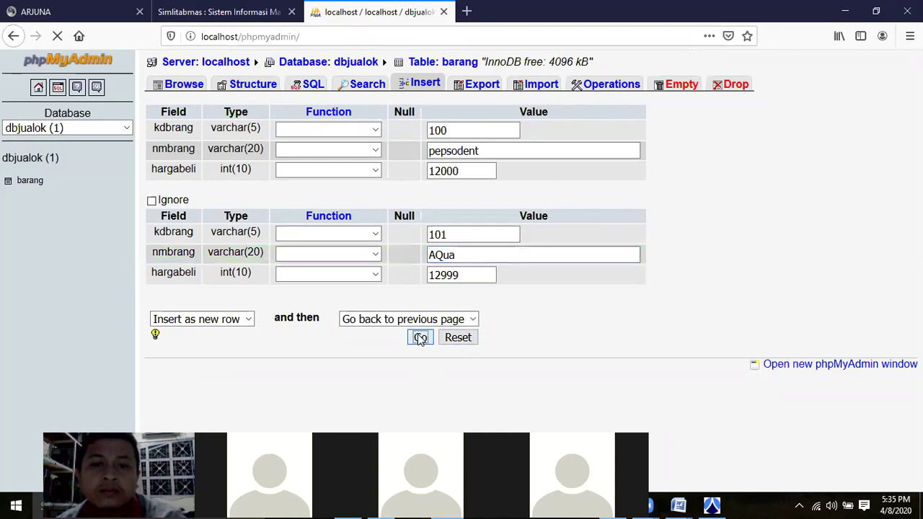
- Review the executed insert query and browse the rows stored in the barang table
scroll(355, 300, down, 2)
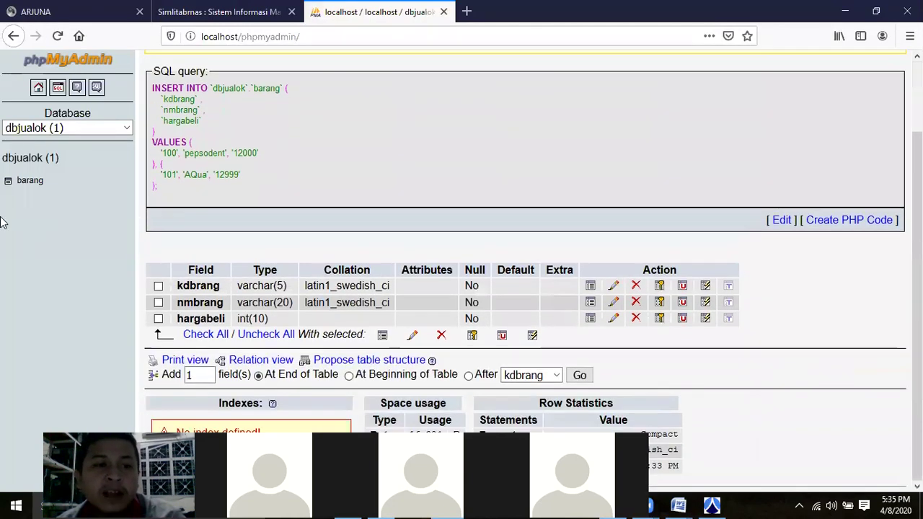
click(19, 189)
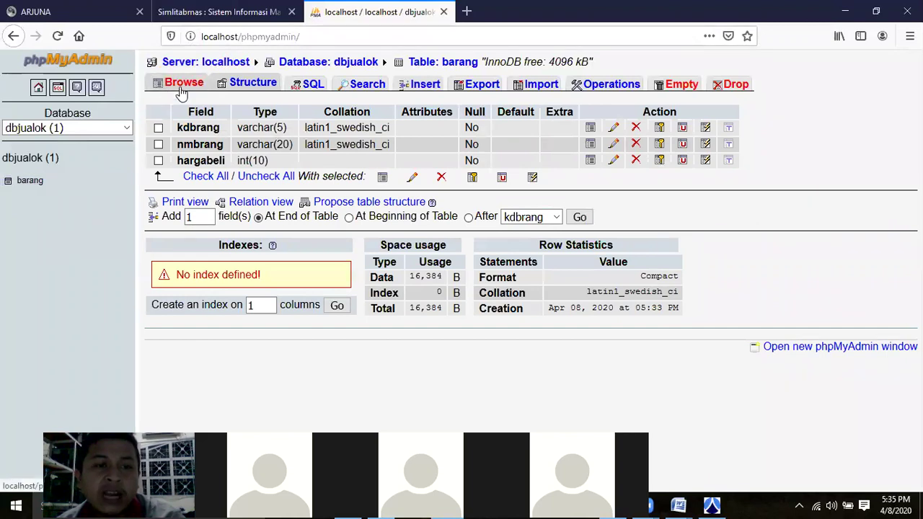
click(182, 90)
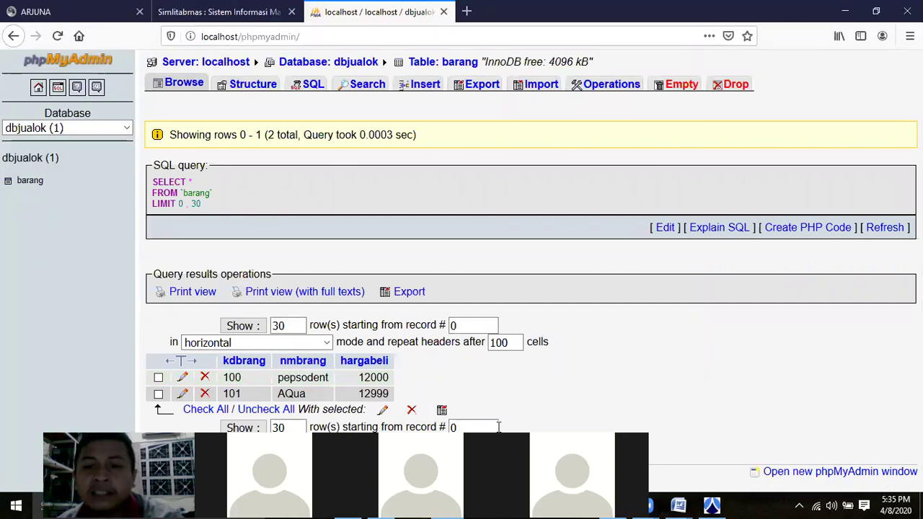
- Capture the browser area showing the barang rows, copy the image in FastStone Editor and close the editor
key(ctrl+Print)
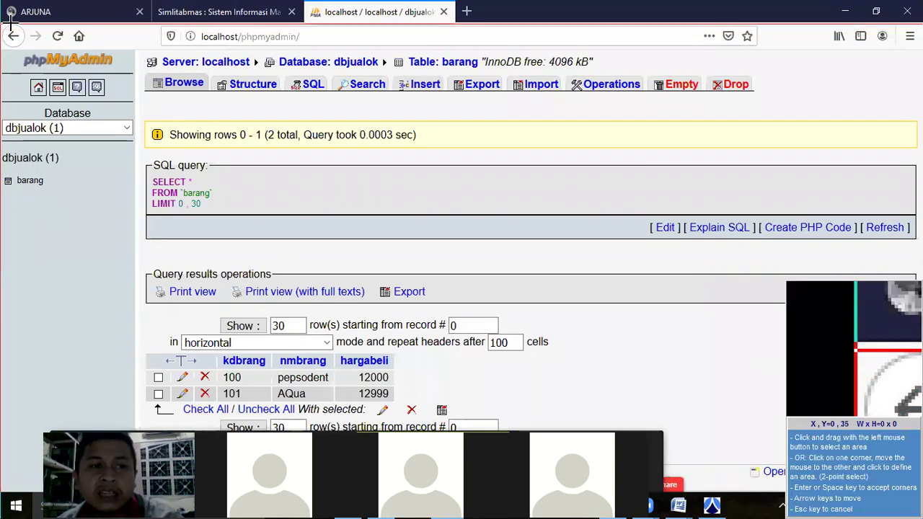
drag(632, 305, 809, 393)
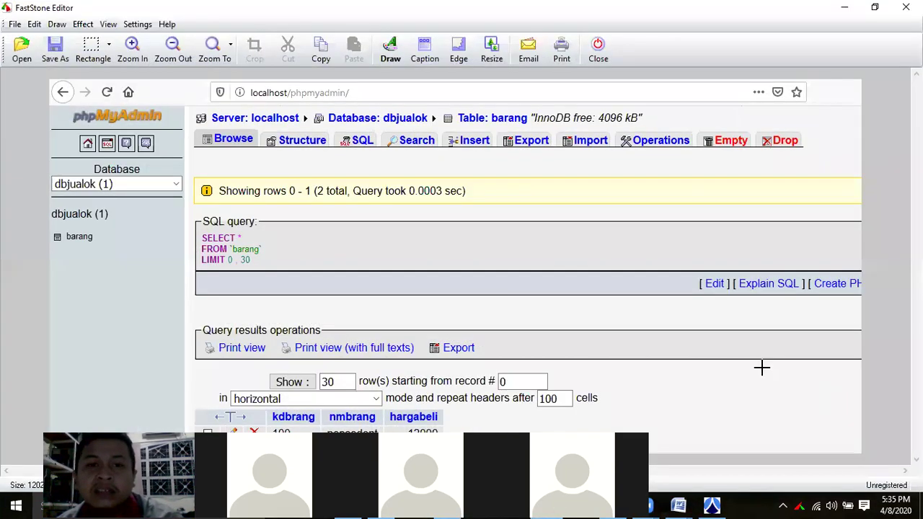
click(321, 46)
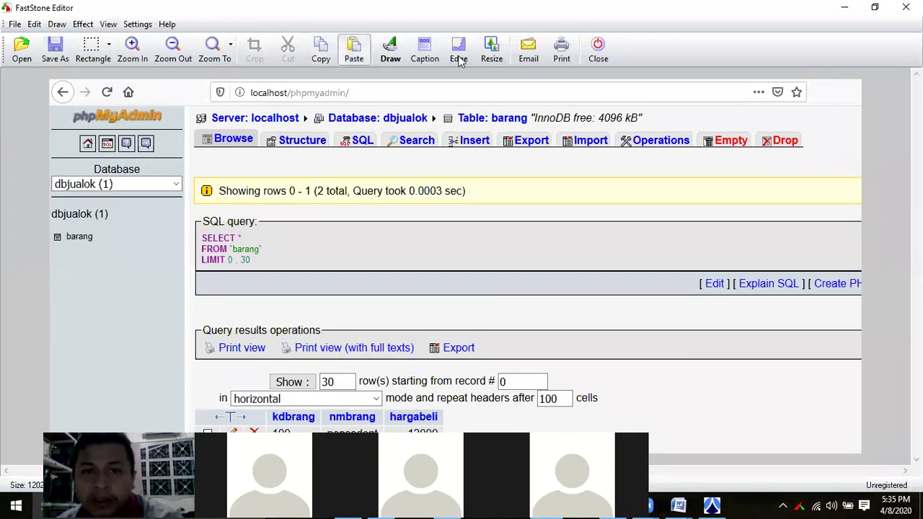
click(598, 51)
- Switch to the Word document PERTEMUAN 2-Membuat Database MySQL and paste the captured image after the sample tables
mouse_move(678, 505)
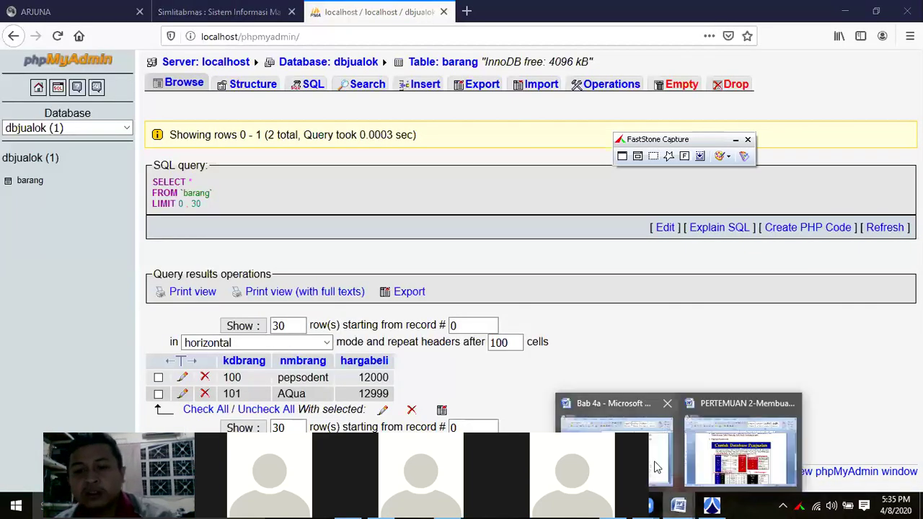
click(714, 455)
scroll(632, 328, down, 3)
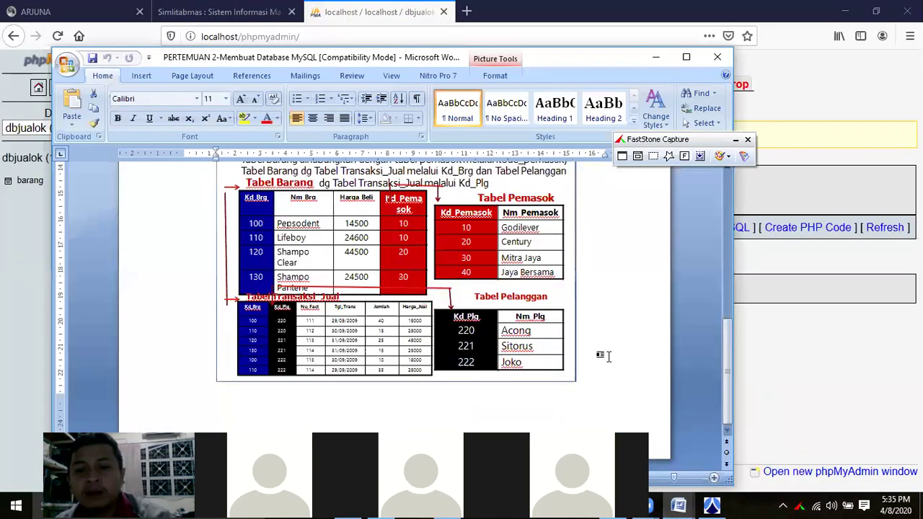
scroll(608, 356, down, 2)
key(ctrl+v)
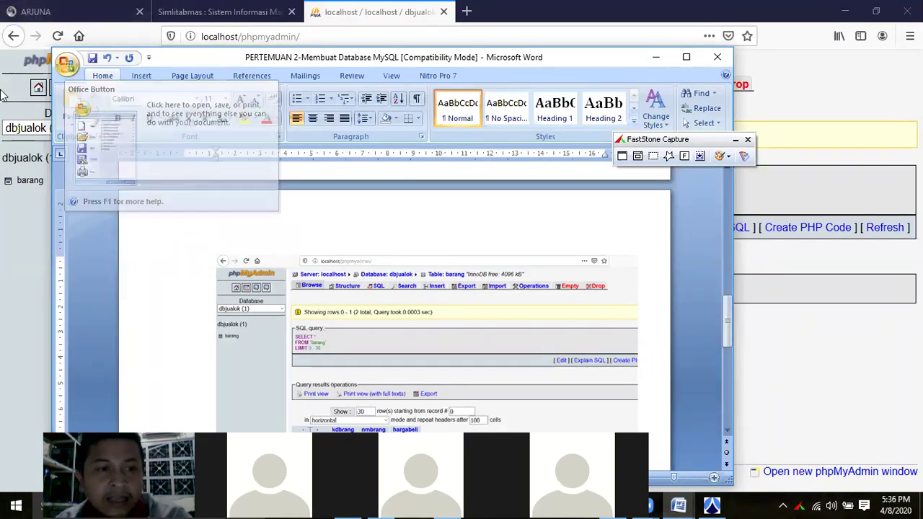
- Return to phpMyAdmin and create a new table named tbsuplier with 6 fields in the dbjualok database
click(8, 252)
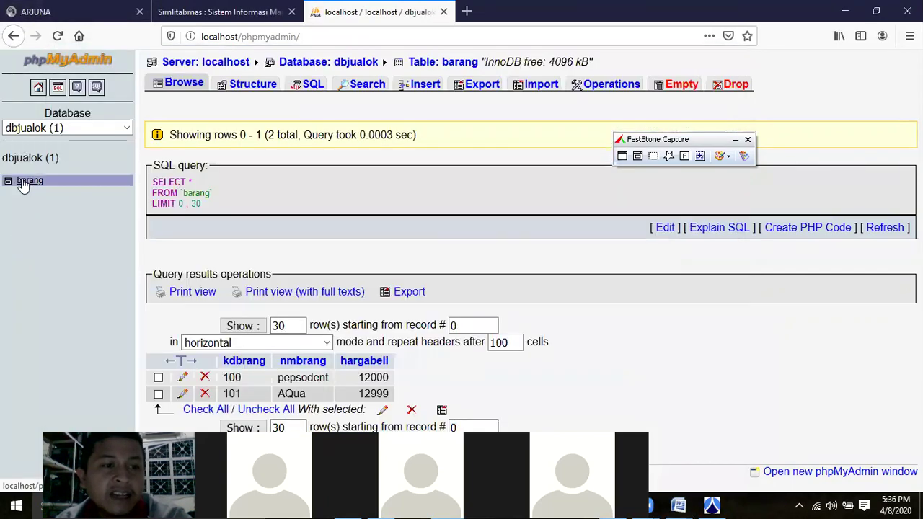
click(24, 183)
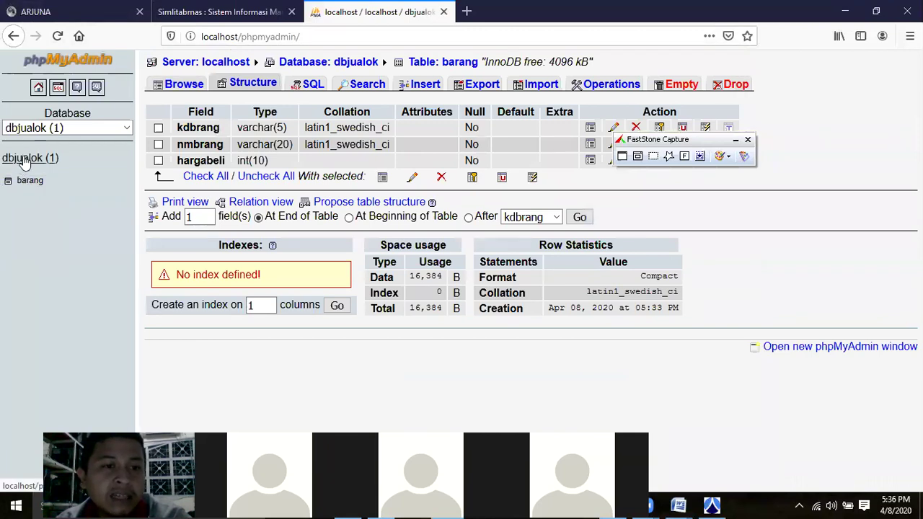
click(24, 160)
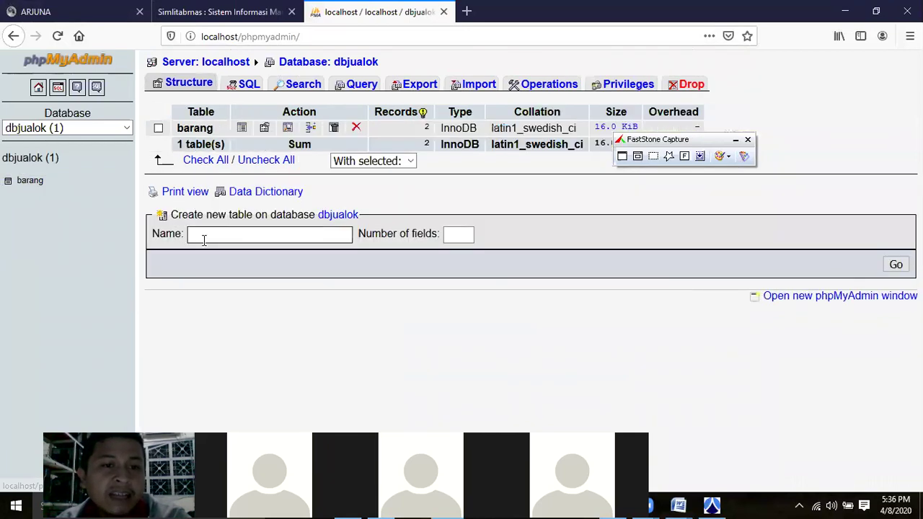
click(206, 239)
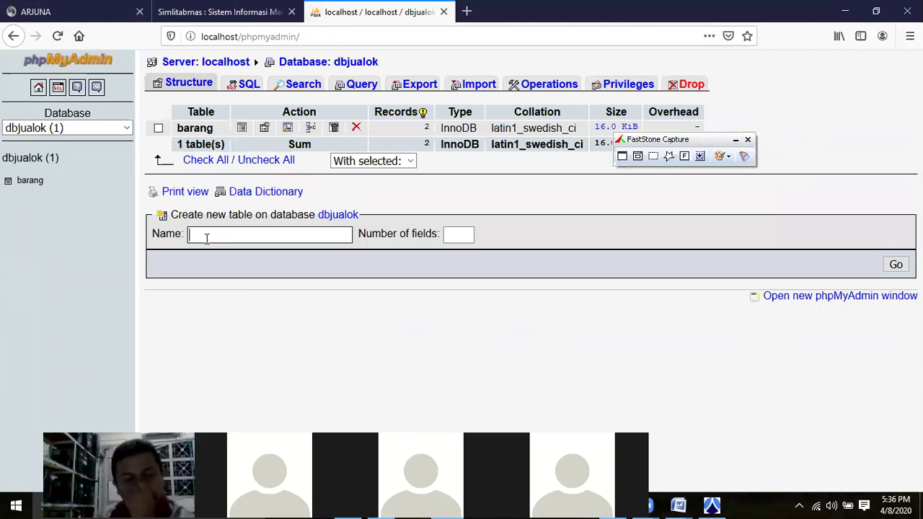
text(tbsuplier)
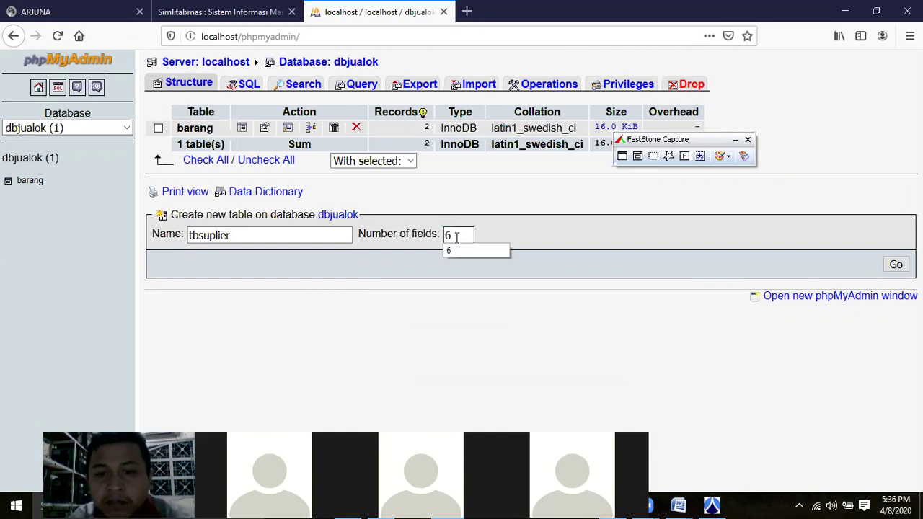
click(894, 265)
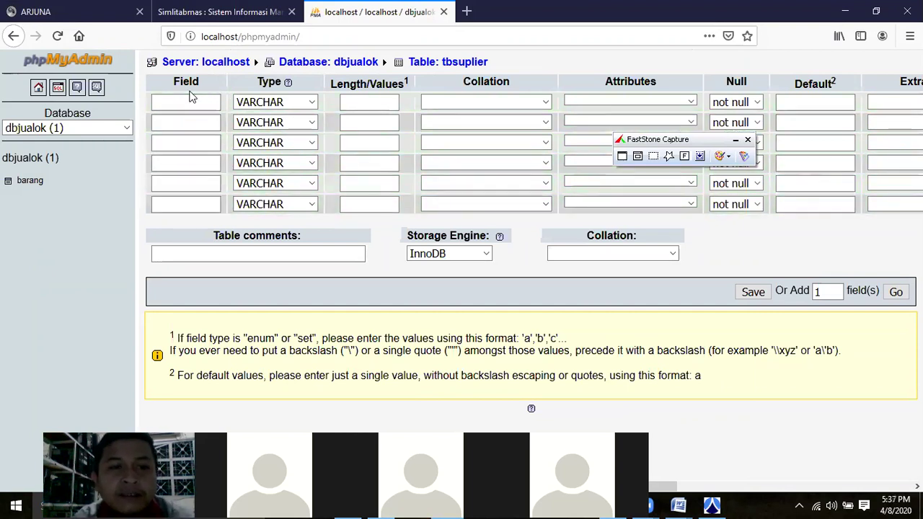
- Name the six fields of the tbsuplier table kdsup, nmsup, almt, nohp, ket and info
text(kd)
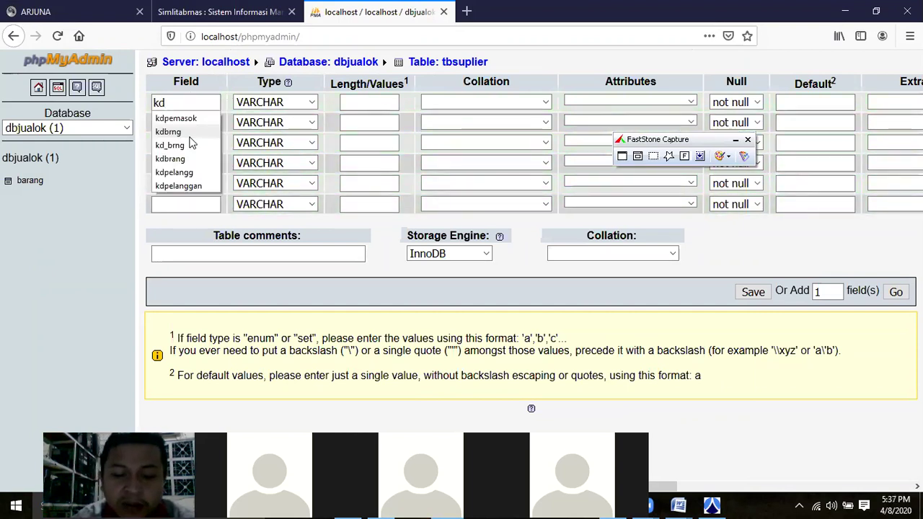
text(sup)
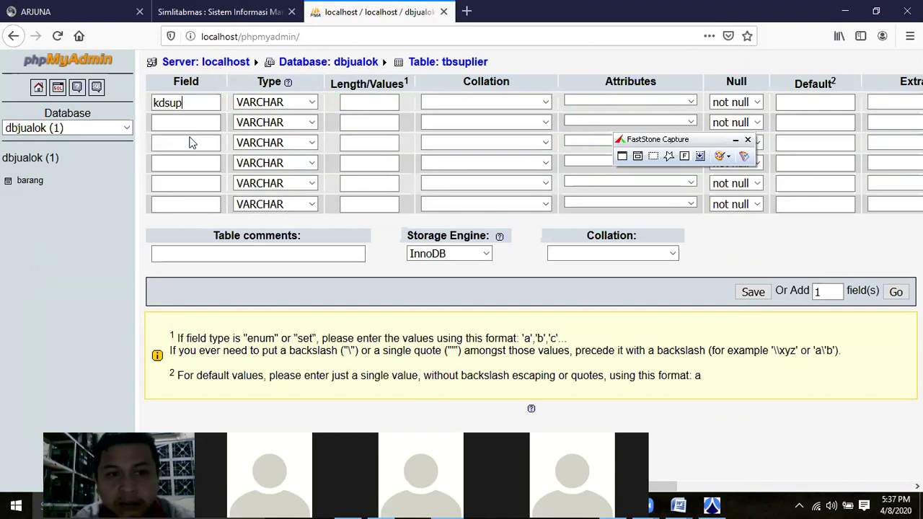
click(196, 121)
text(nmsup)
click(200, 143)
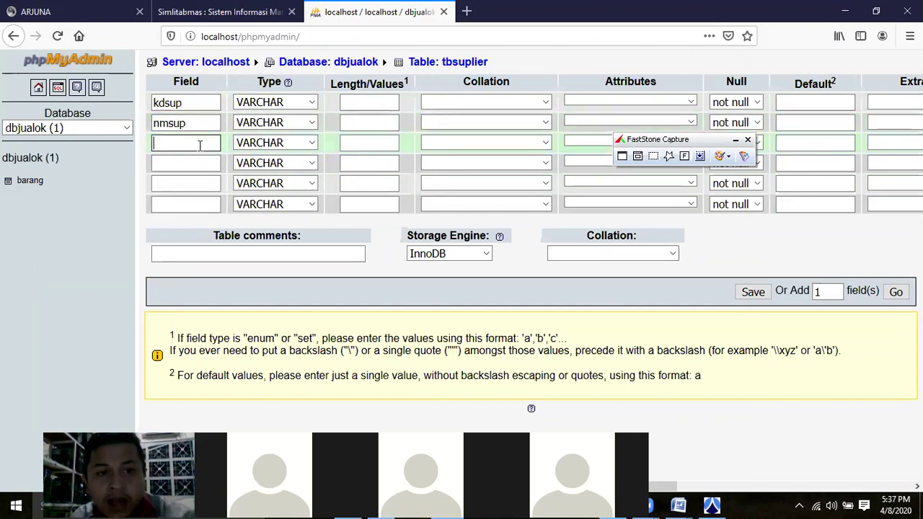
text(almt)
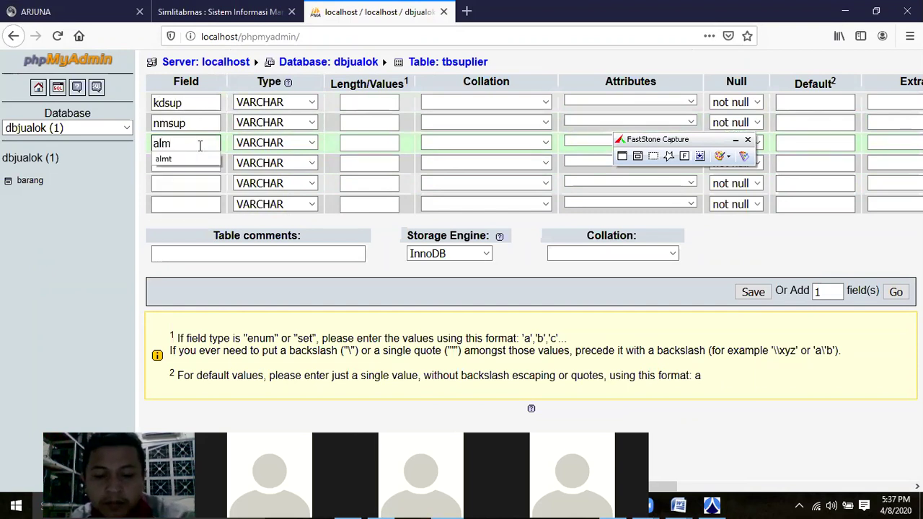
click(186, 169)
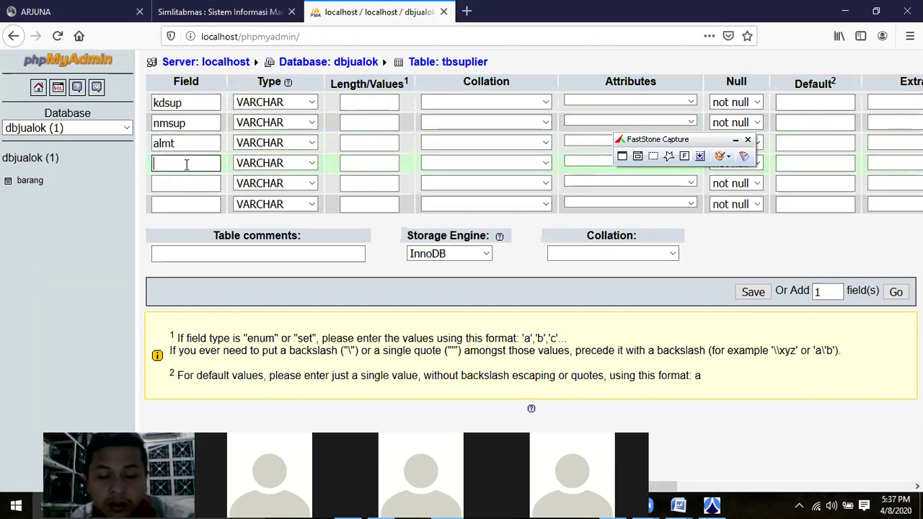
text(noh)
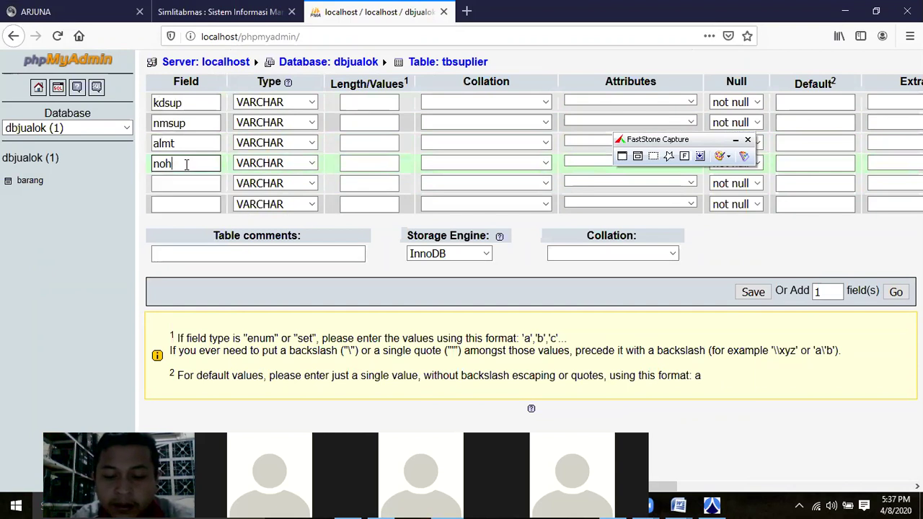
text(p)
click(181, 184)
text(ket)
click(184, 205)
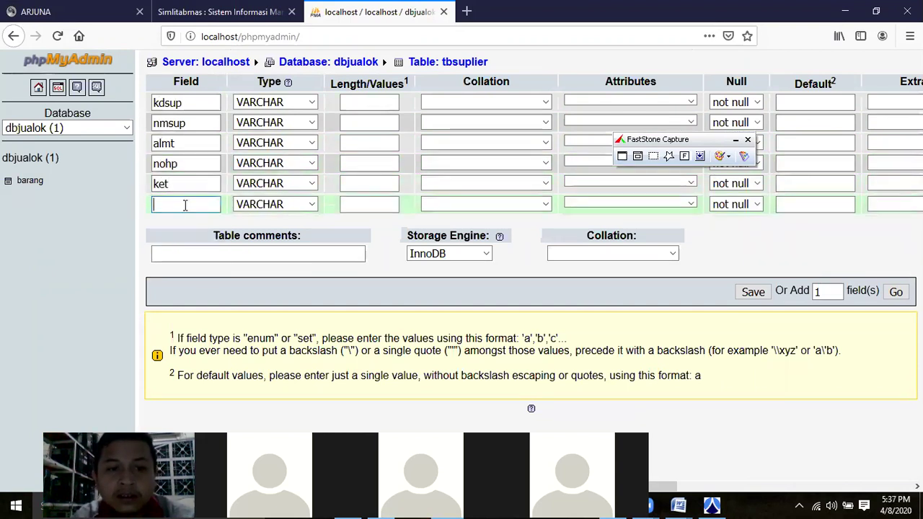
text(info)
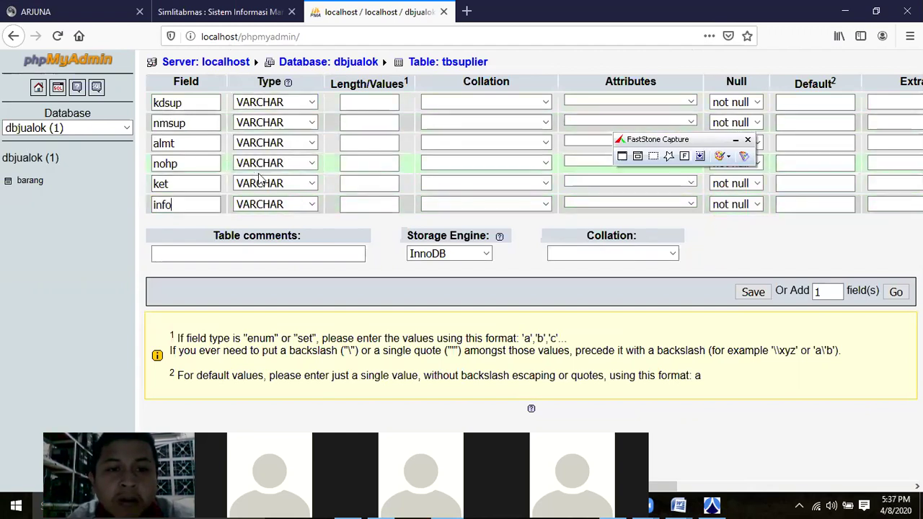
- Set the nohp field's type to INT, the length of almt to 122 and the length of all other fields to 12
click(311, 164)
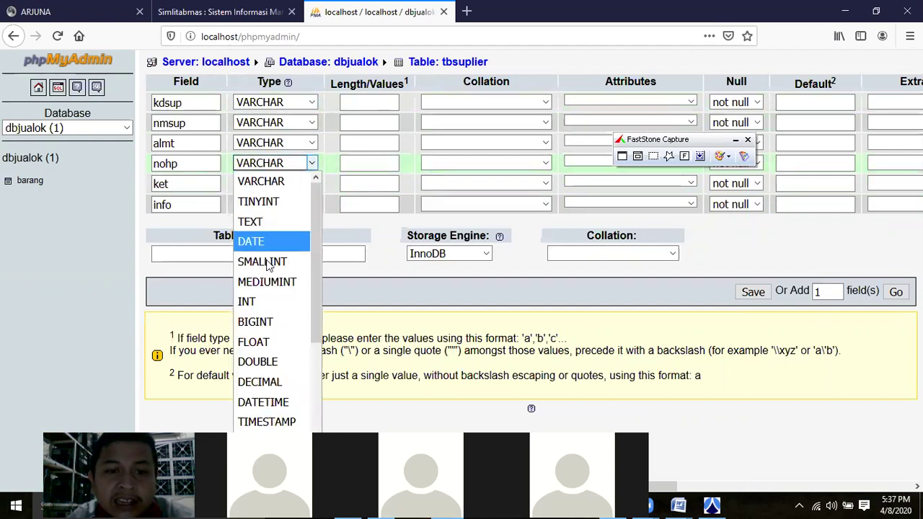
click(265, 302)
click(366, 121)
click(368, 103)
text(12)
click(366, 120)
text(12)
click(362, 144)
text(122)
click(366, 163)
text(12)
click(368, 185)
text(12)
click(366, 204)
text(12)
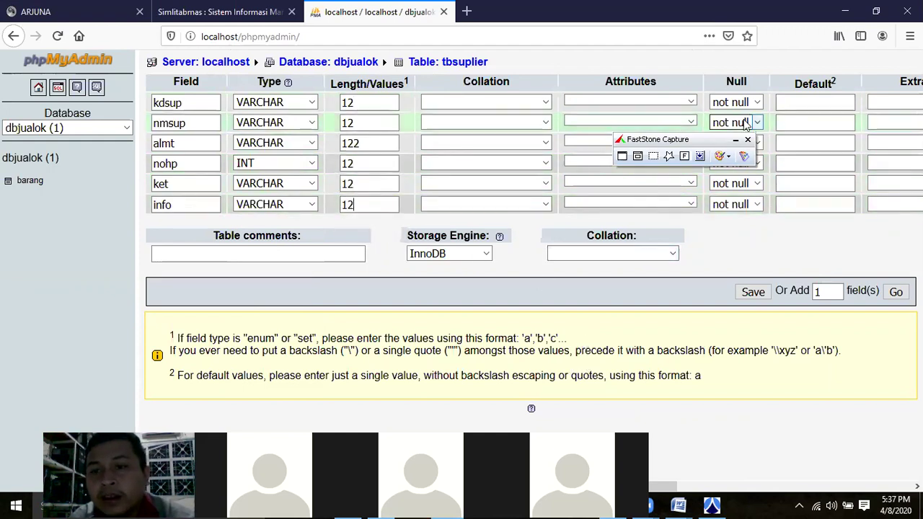
- Move the FastStone Capture toolbar off the field definitions and save the tbsuplier table with its fields kept as not null
drag(705, 139, 684, 310)
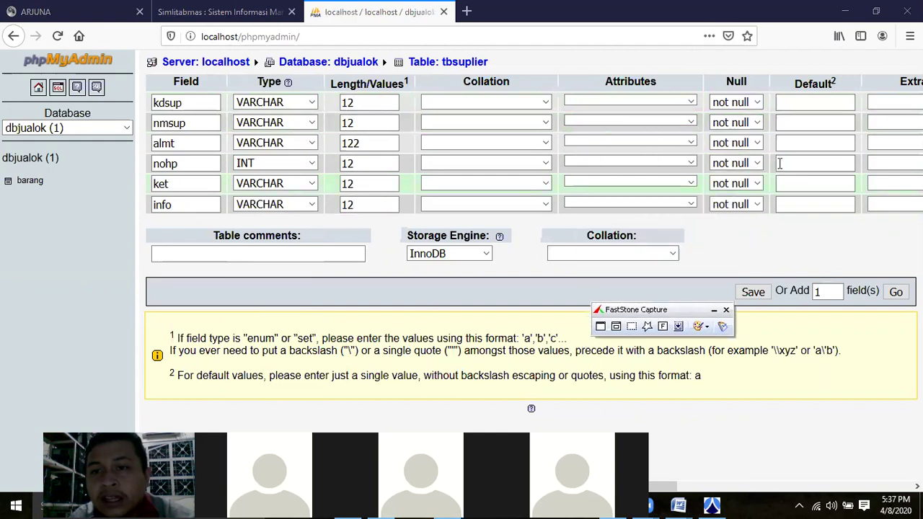
click(757, 101)
click(753, 124)
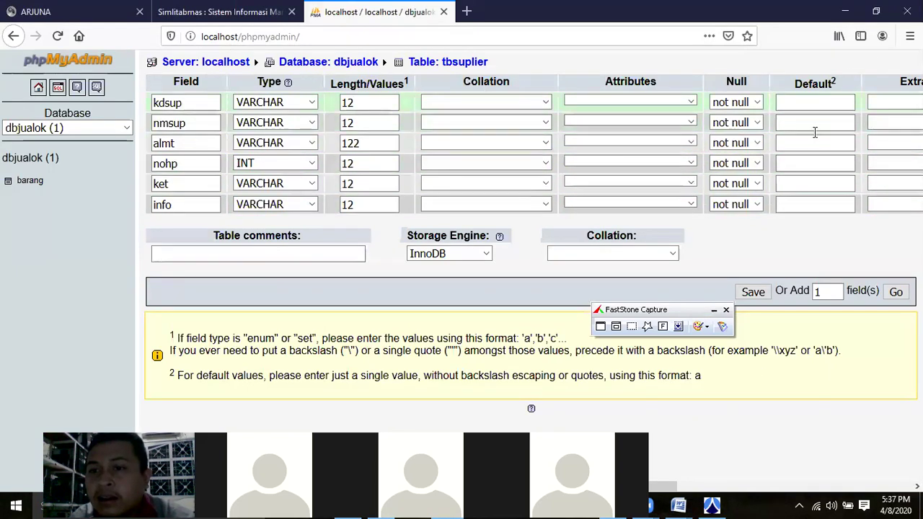
click(754, 293)
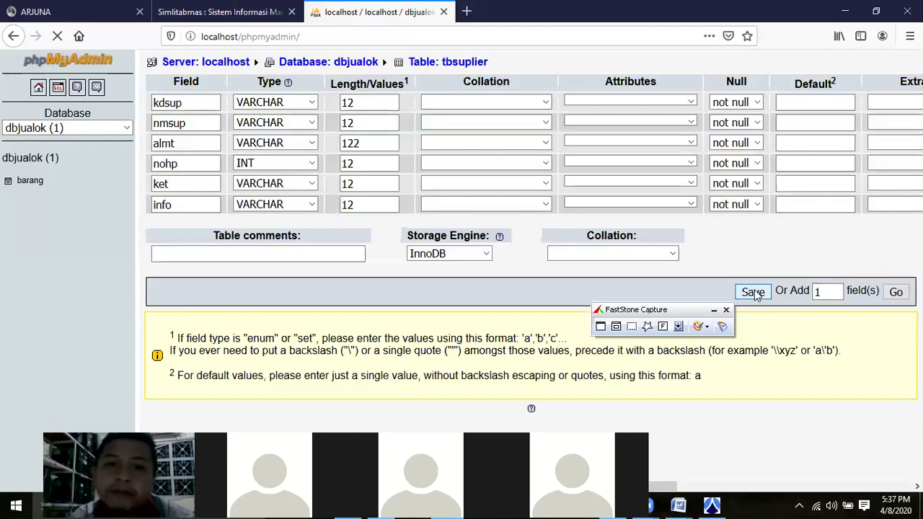
- Review the created tbsuplier structure and copy the full CREATE TABLE statement from the executed SQL query
scroll(207, 289, down, 3)
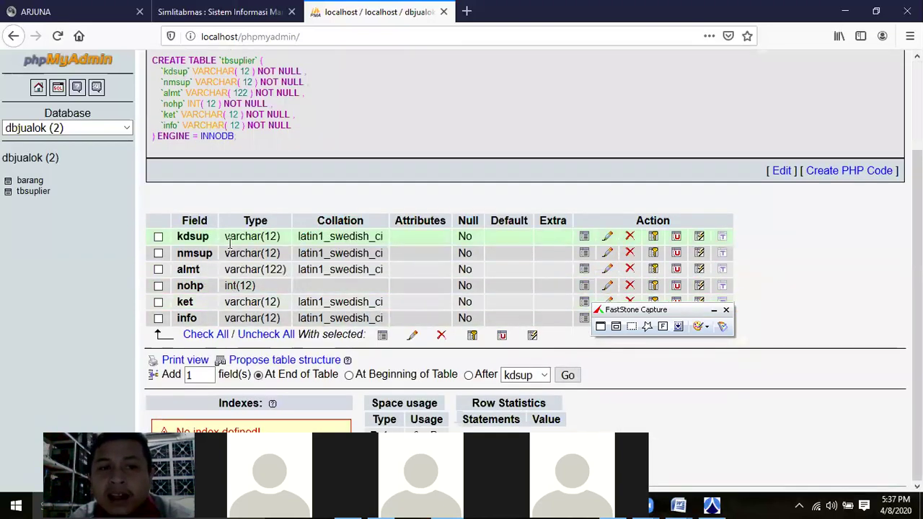
scroll(238, 231, up, 2)
drag(237, 207, 159, 131)
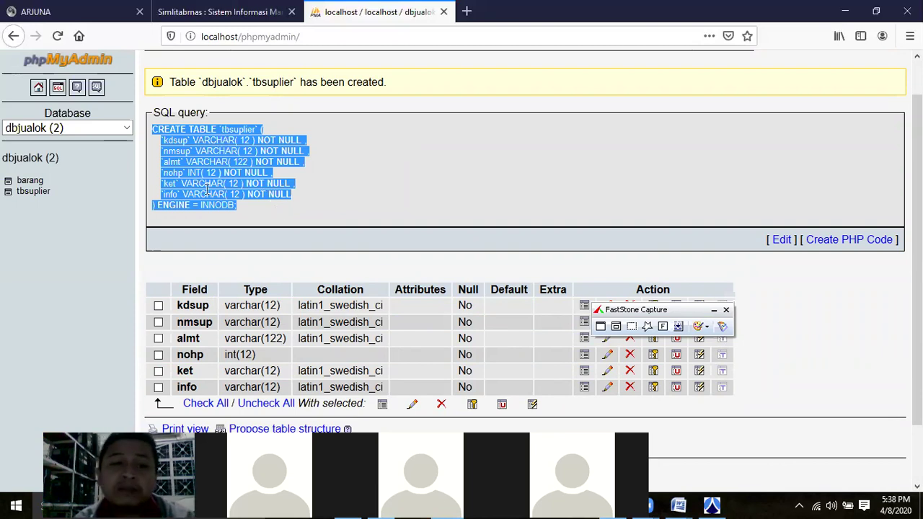
right_click(223, 168)
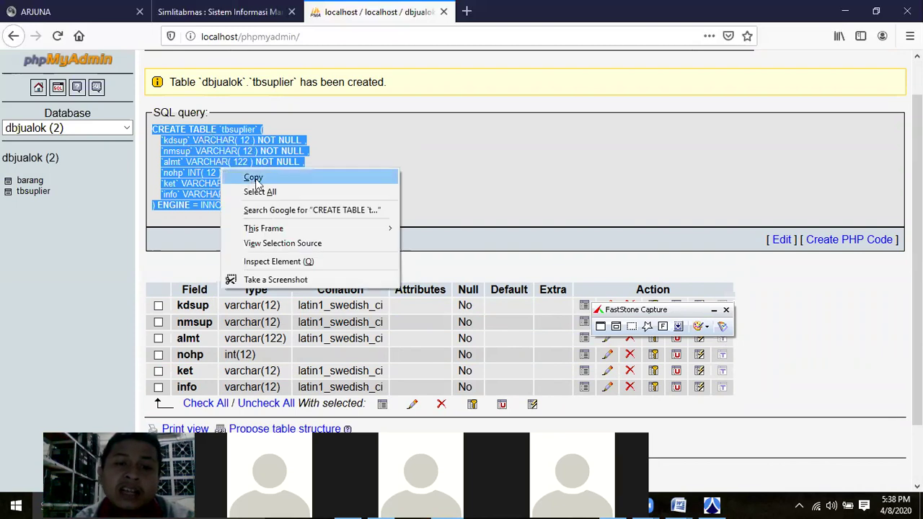
click(258, 179)
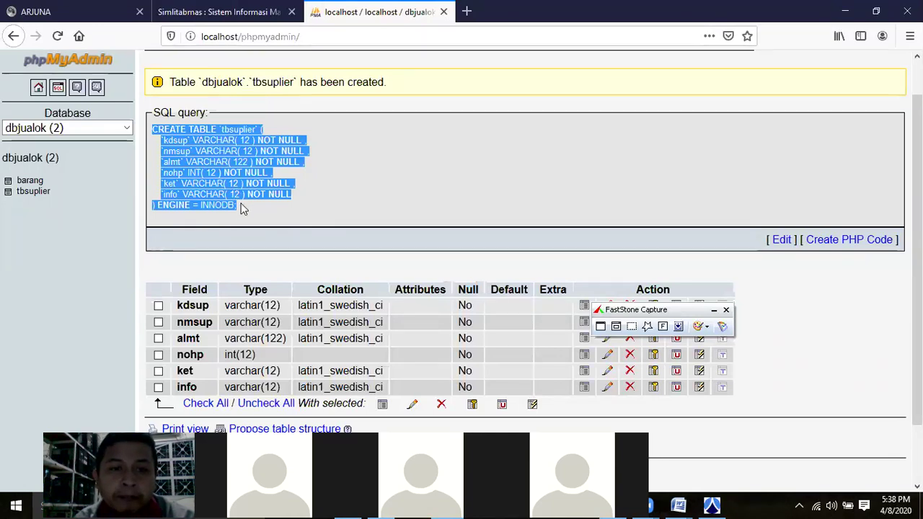
scroll(266, 216, up, 1)
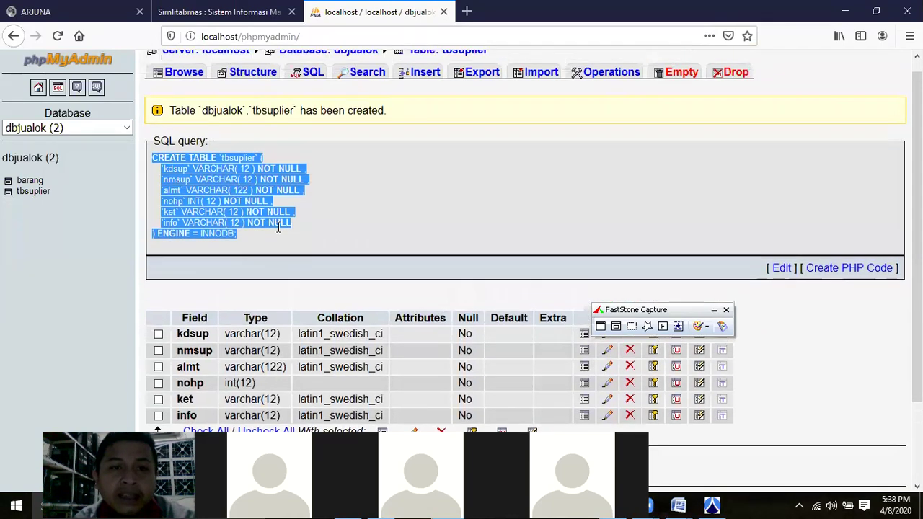
- Start inserting rows into tbsuplier and fill the first record with 12, sdsd, sd, sd, sd and sdsd
click(33, 193)
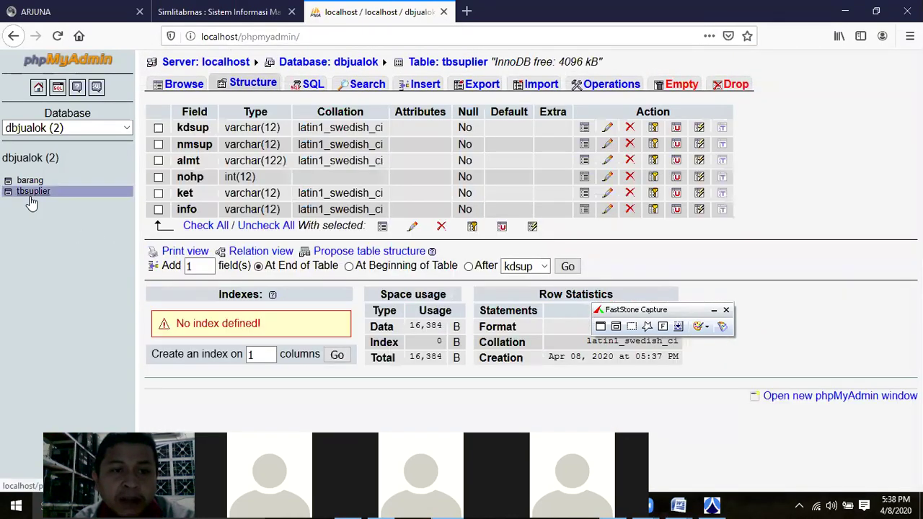
click(426, 84)
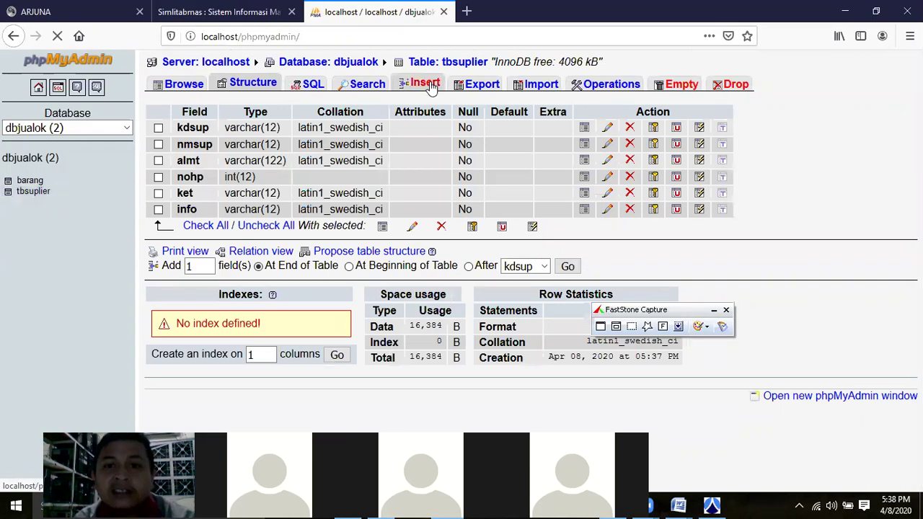
click(456, 129)
text(12)
click(463, 150)
text(sdsd)
click(463, 170)
text(sd)
click(462, 192)
text(sd)
click(462, 212)
text(sd)
click(462, 233)
text(sdsd)
- Fill the second record with 1212, sdsd, sd, sdsd, sd and sdsdsd, and insert both rows into tbsuplier
click(453, 295)
text(1212)
click(454, 315)
text(sds)
click(456, 337)
text(dsd)
click(455, 356)
text(sdsd)
click(455, 376)
text(sd)
click(454, 396)
text(sdsd)
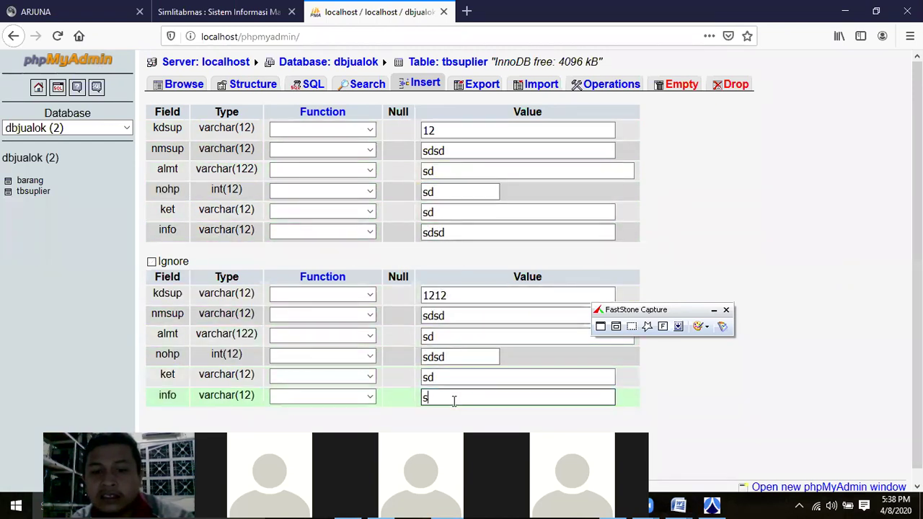
text(sd)
scroll(469, 357, down, 1)
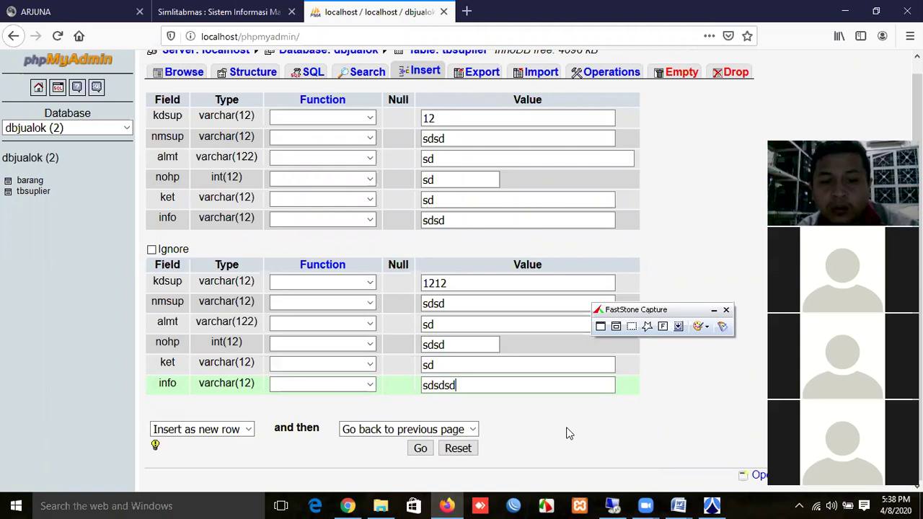
click(421, 447)
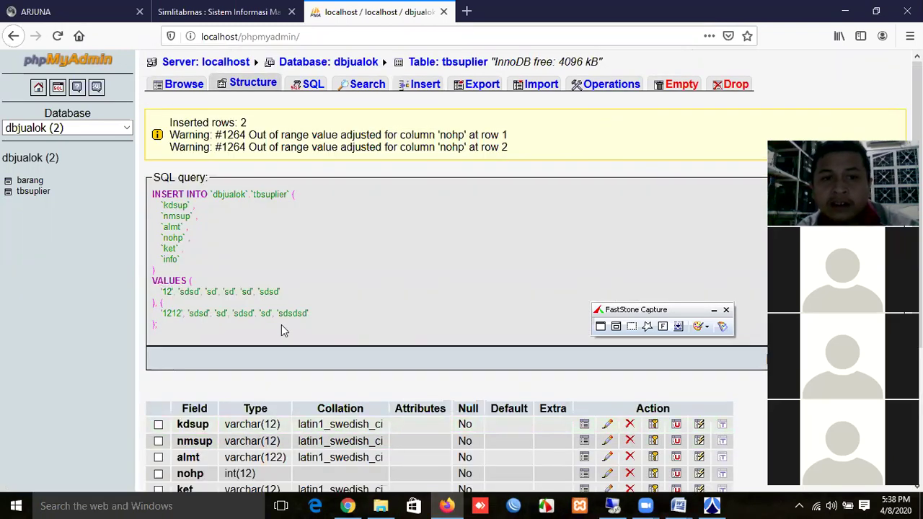
- Examine the messages about the nohp column and the executed query after the insert
scroll(324, 389, down, 3)
scroll(328, 403, up, 3)
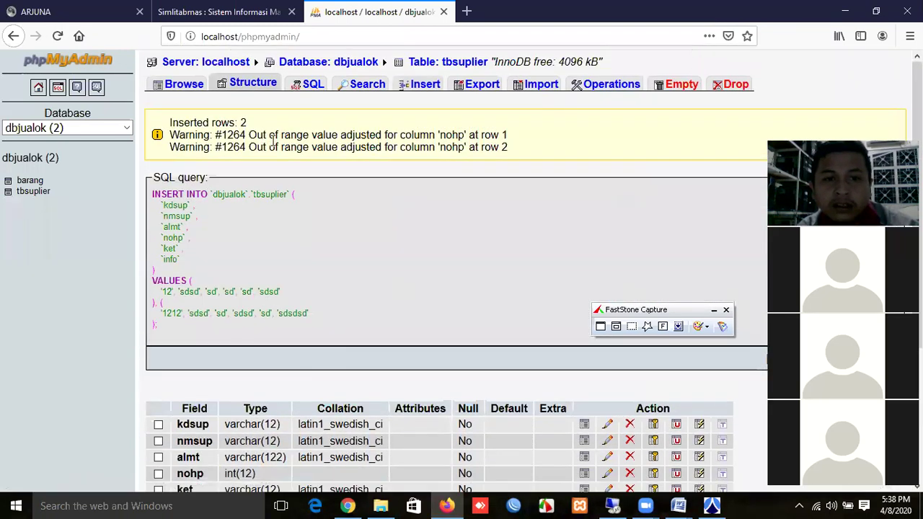
scroll(476, 216, down, 3)
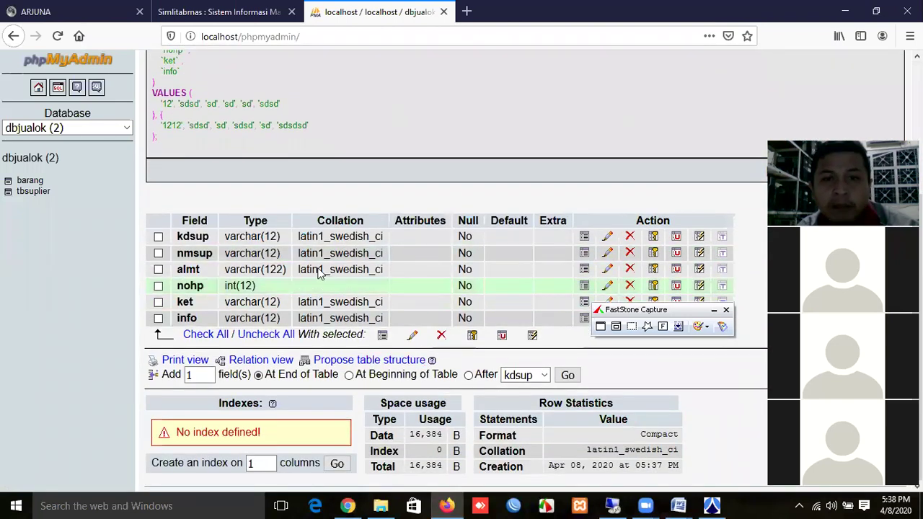
scroll(439, 346, up, 3)
triple_click(471, 135)
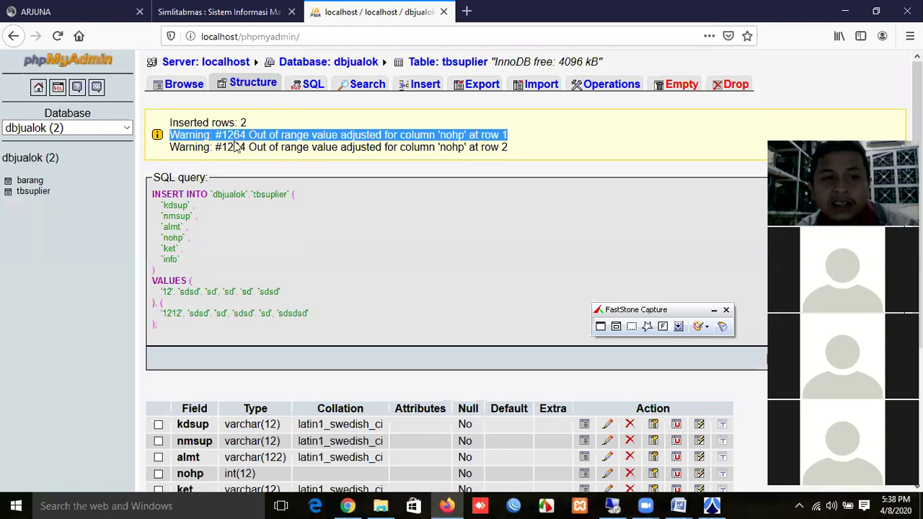
- Browse tbsuplier, edit the record with kdsup 12, enter a numeric phone number for nohp and save it
click(188, 88)
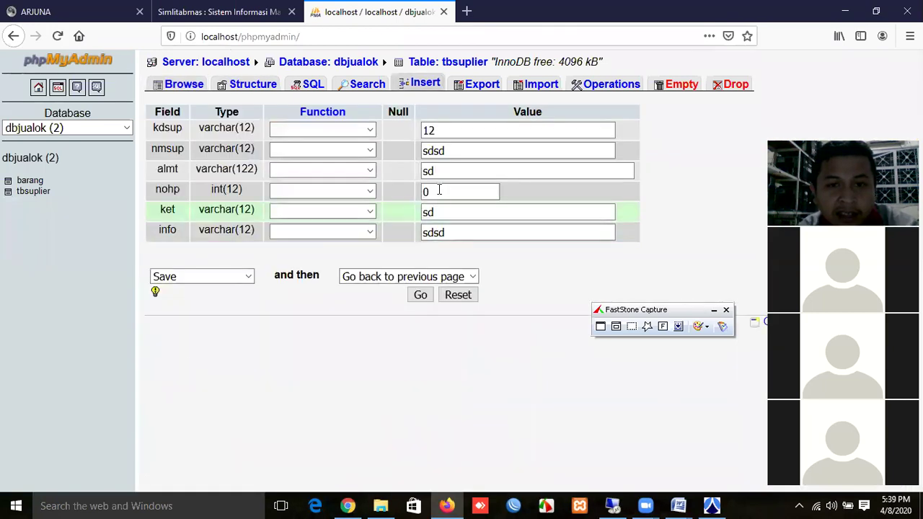
drag(438, 190, 424, 191)
click(423, 191)
text(927162323)
click(420, 296)
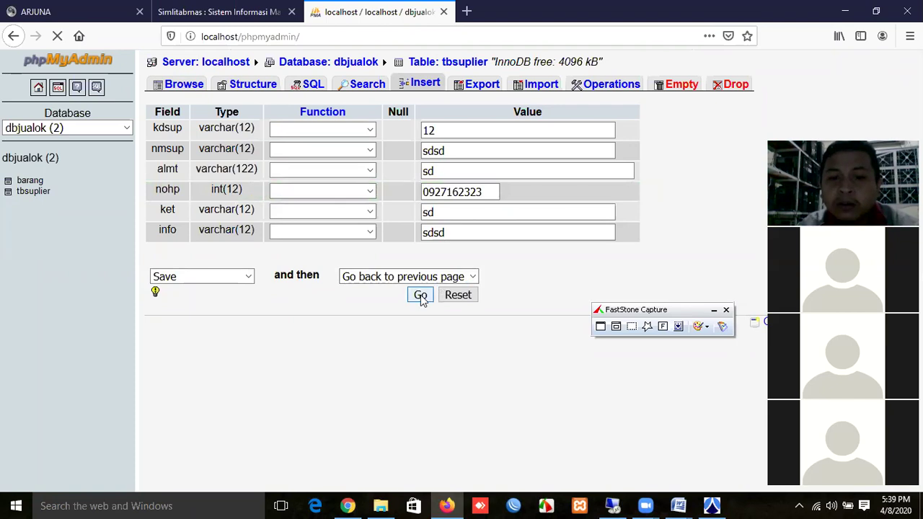
- Delete the record with kdsup 1212 from the tbsuplier table and confirm the deletion
scroll(375, 451, down, 3)
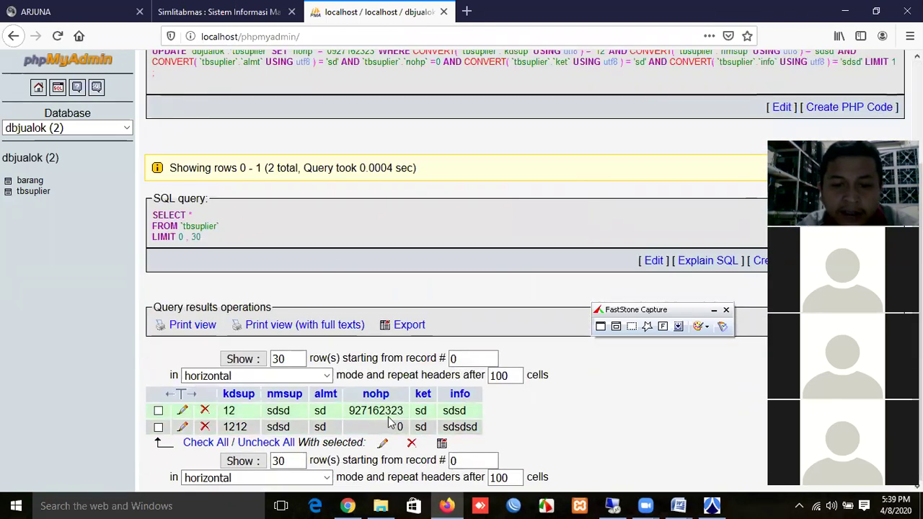
click(204, 427)
click(638, 248)
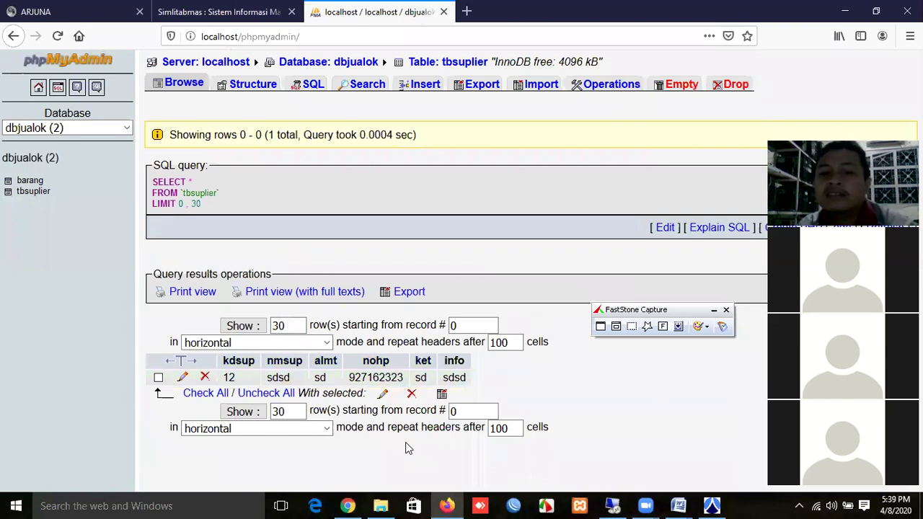
- View the empty insert form for tbsuplier and compare the structures of the barang and tbsuplier tables
click(424, 84)
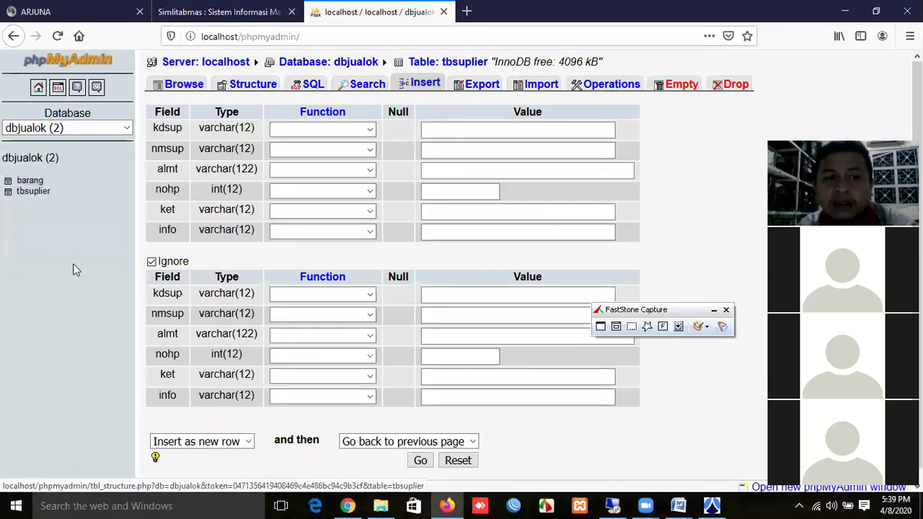
click(29, 191)
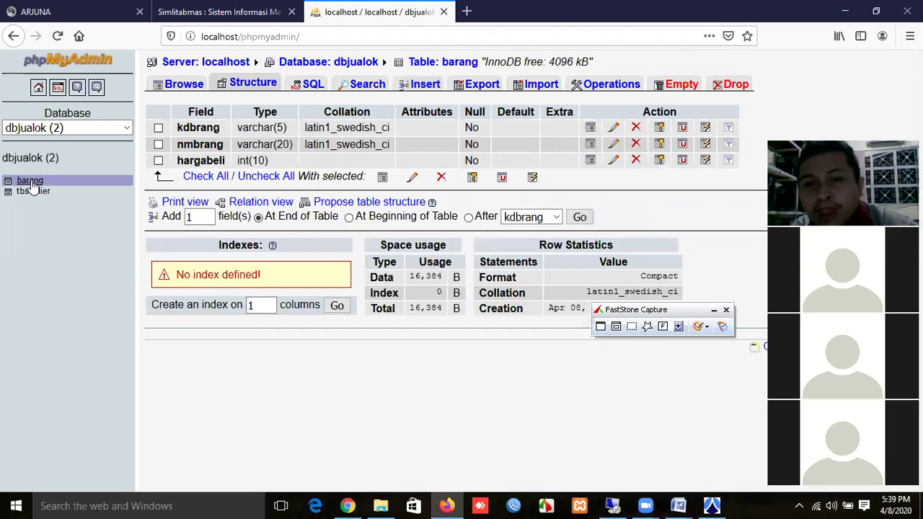
click(32, 195)
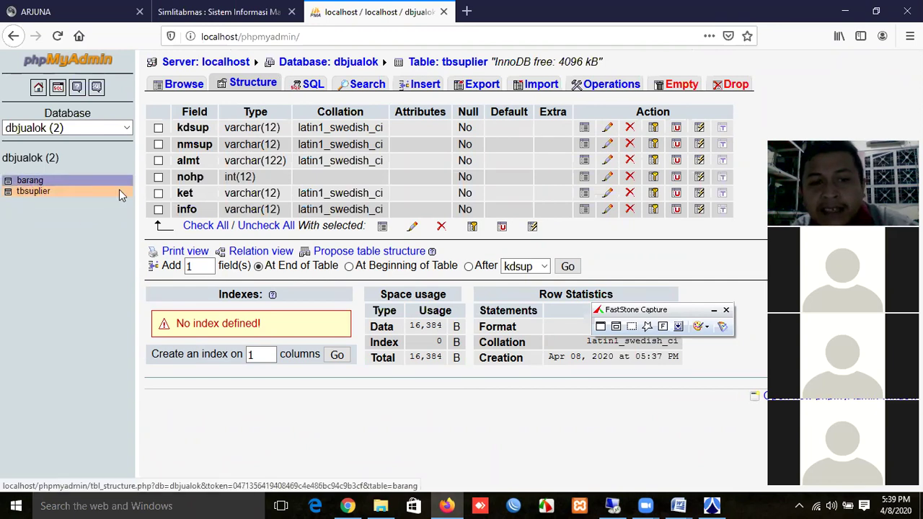
click(26, 181)
click(31, 191)
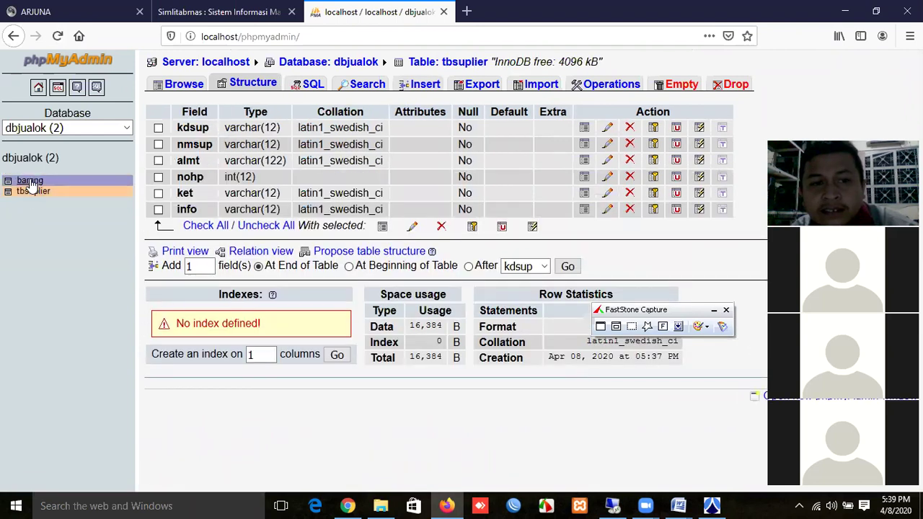
click(29, 181)
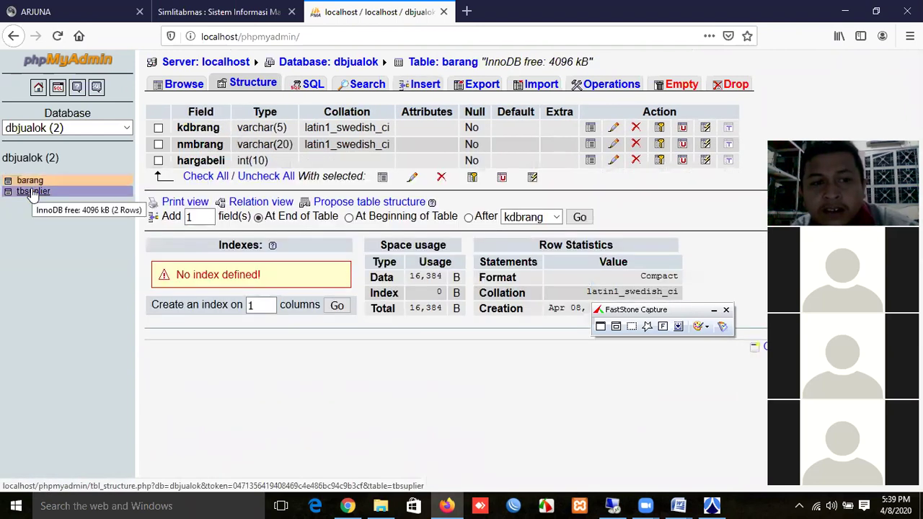
click(31, 193)
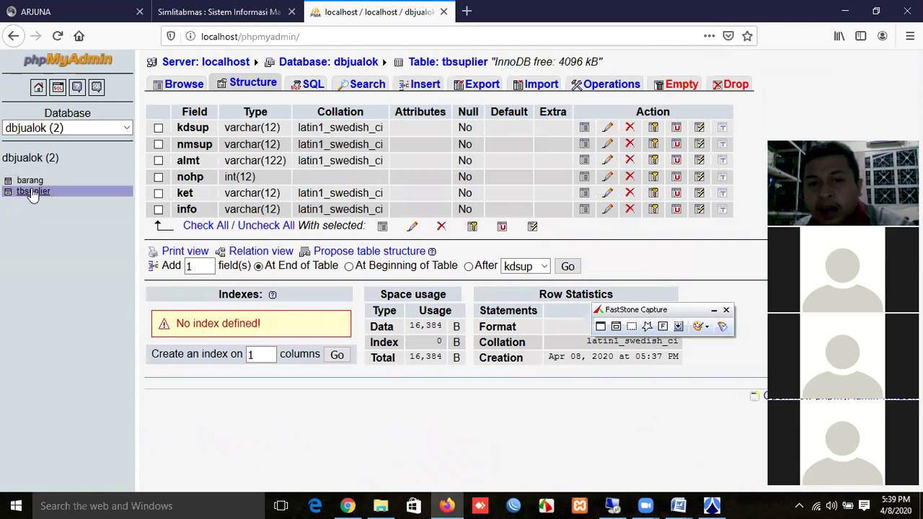